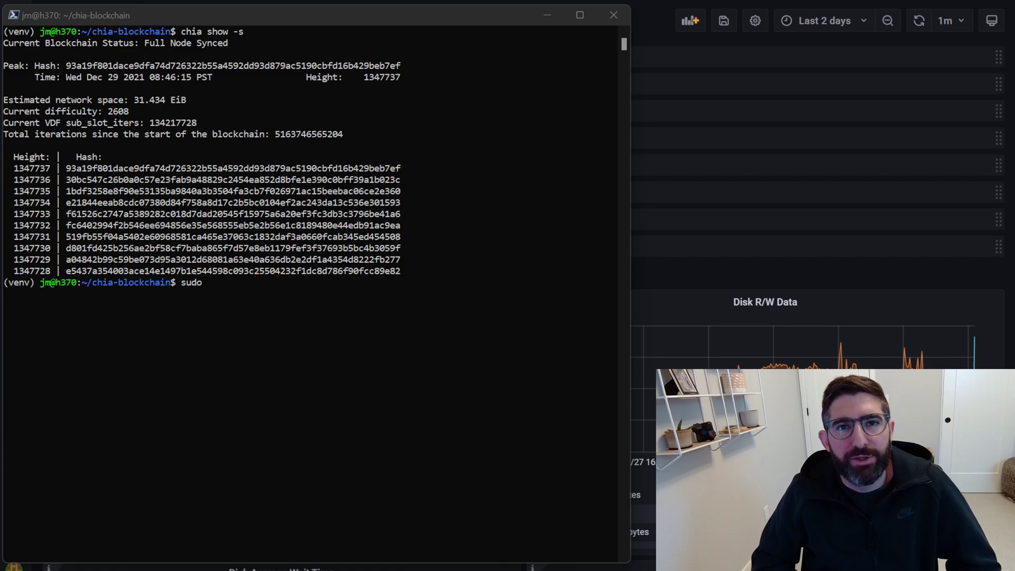
Step: Discard the unfinished sudo command, clear the terminal and show the blockchain status with chia show -s
key("ctrl+c")
key("ctrl+l")
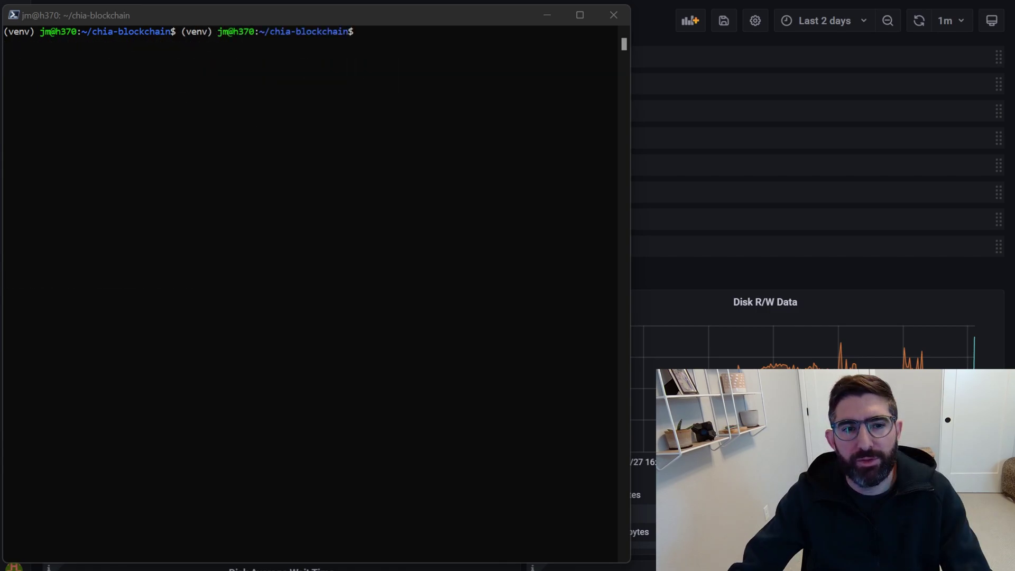
left_click(525, 300)
type("chia s")
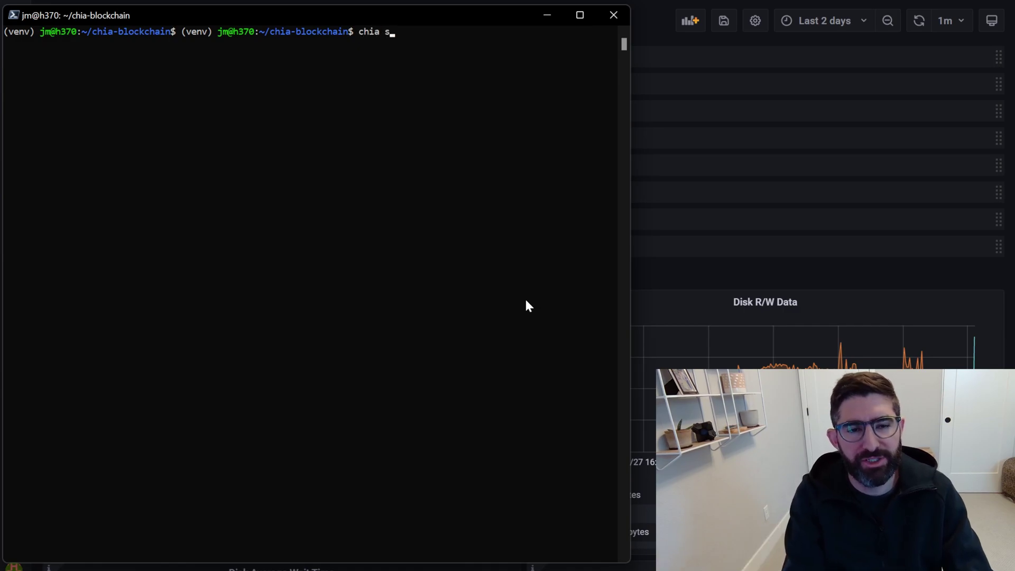
type("how -s")
key("Return")
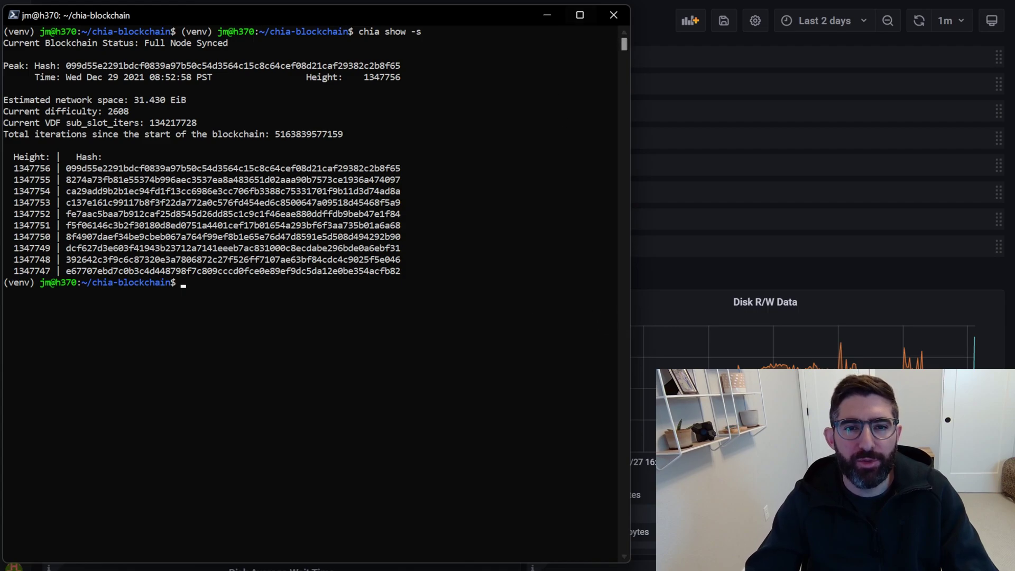
Step: Switch to the Grafana Node Exporter Full dashboard and view its overview gauges and basic CPU and memory graphs
key("alt+Tab")
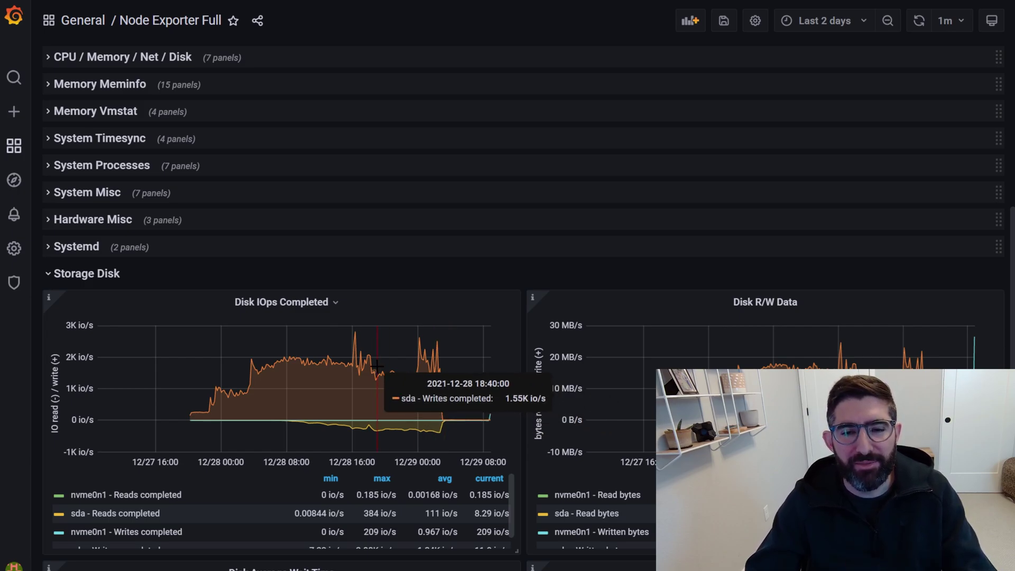
scroll(448, 391, "up", 10)
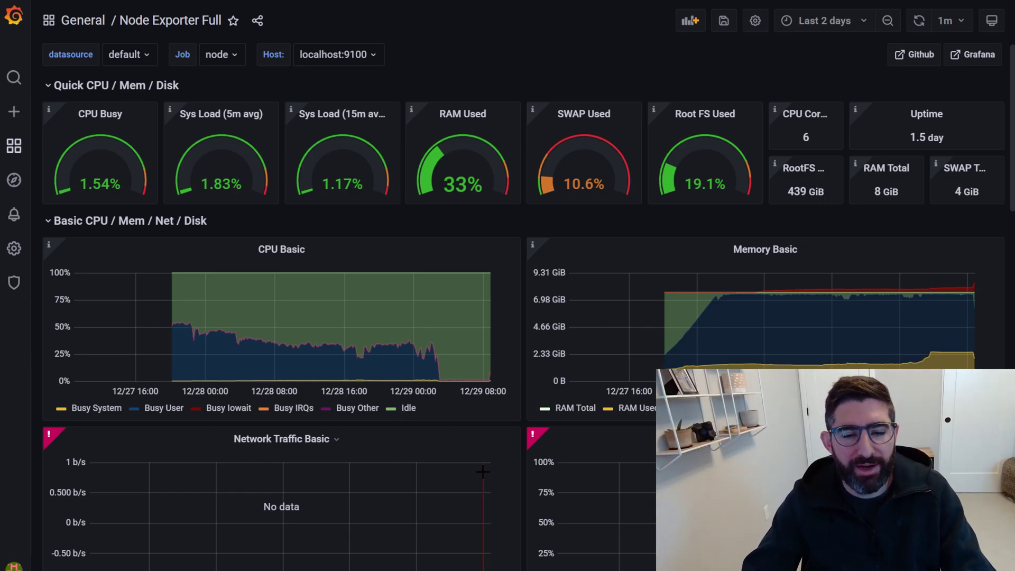
Step: Return to the terminal and list the processor details with lscpu
key("alt+Tab")
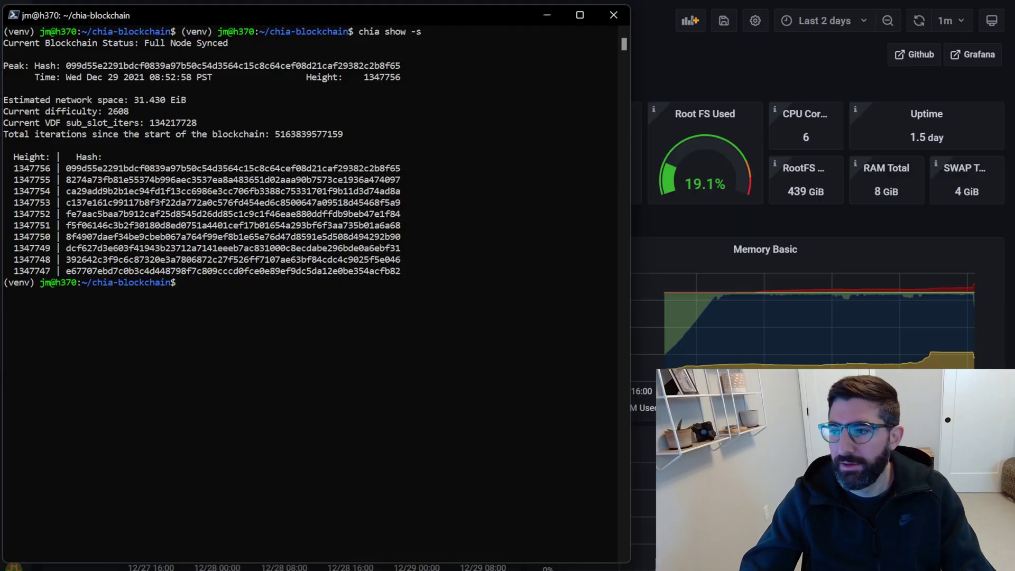
type("lspcu")
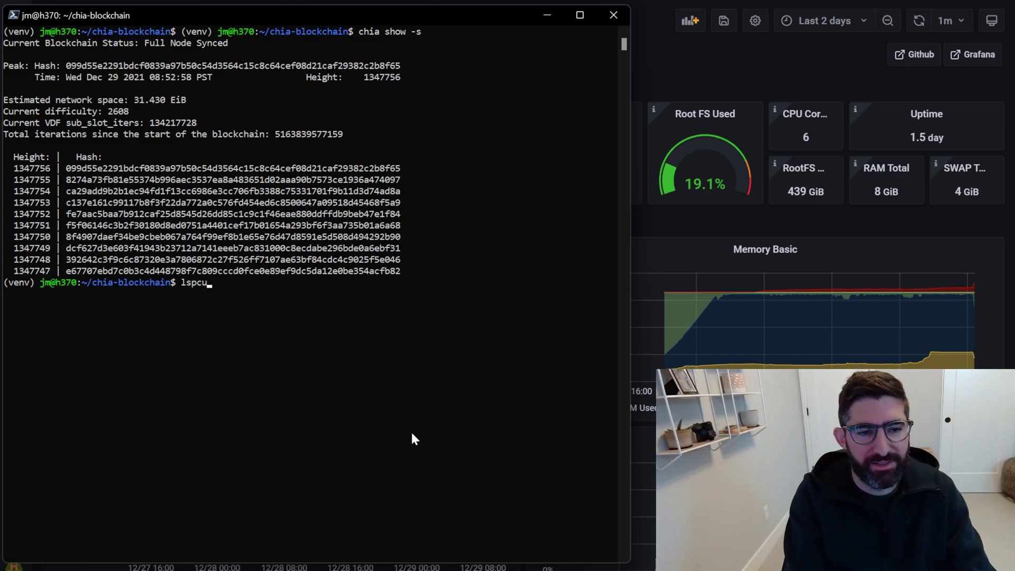
key("Return")
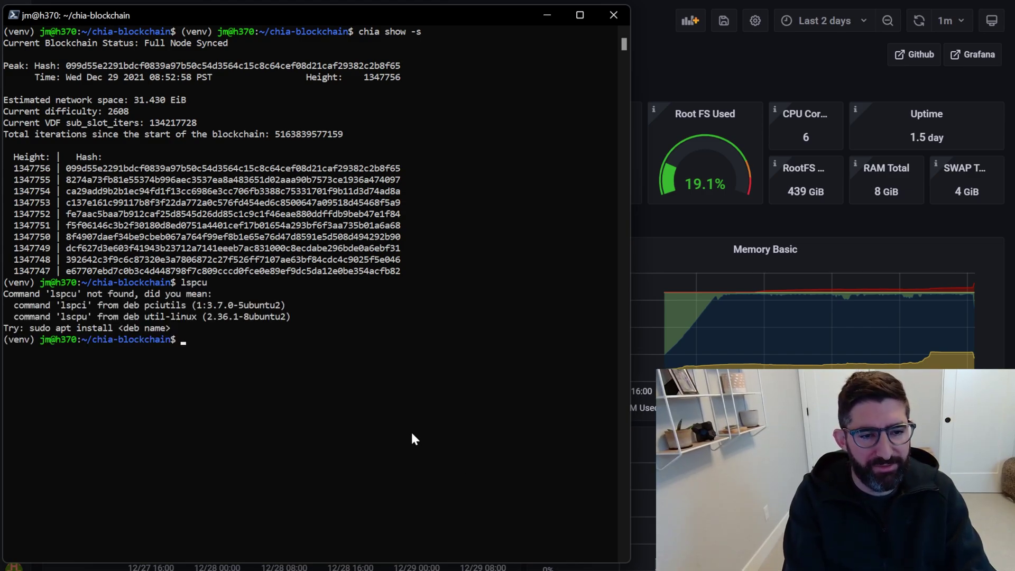
type("lscpu")
key("Return")
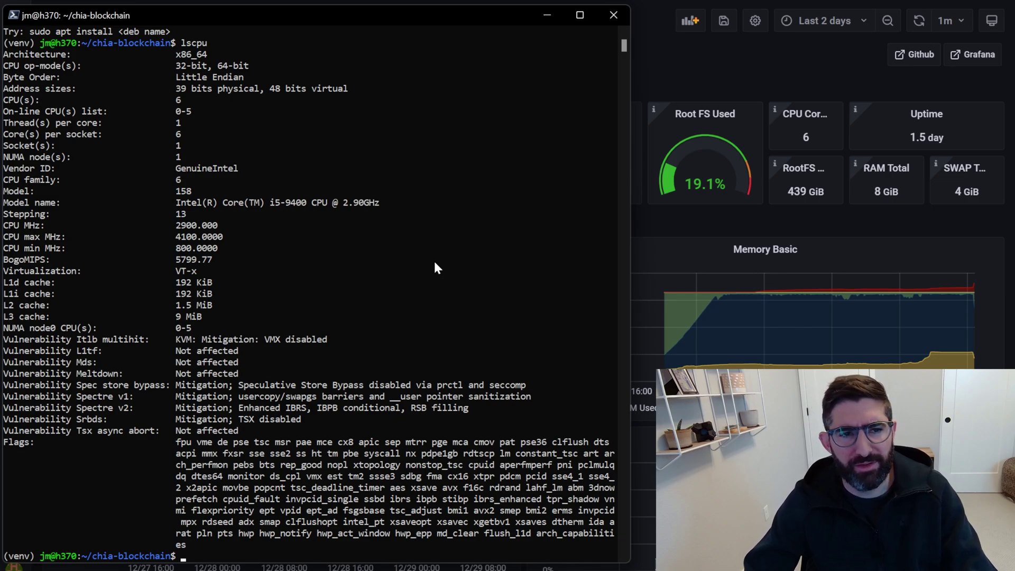
Step: Check the memory usage with free, inspect the running processes in htop and quit it
type("free")
key("Return")
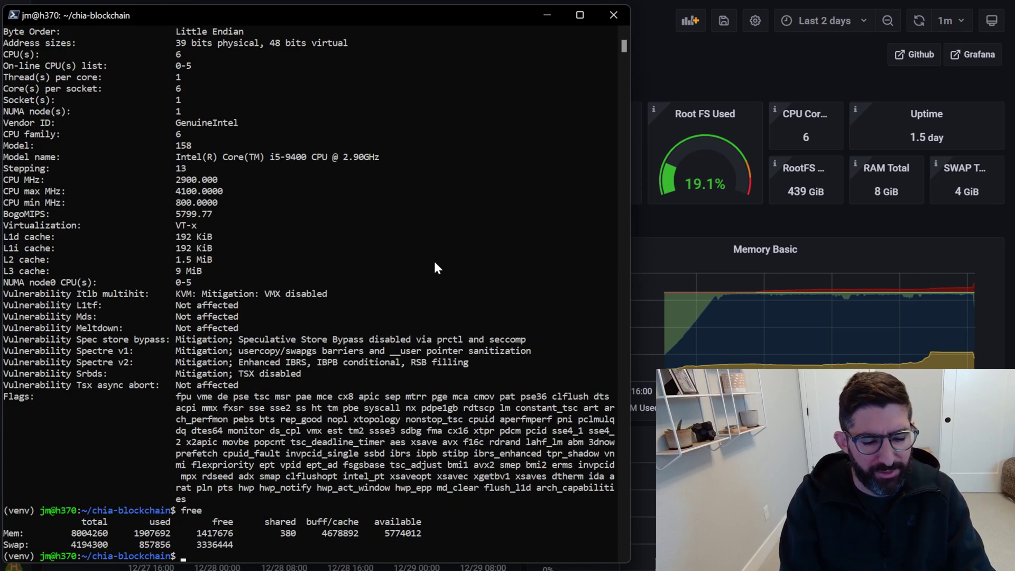
type("htop")
key("Return")
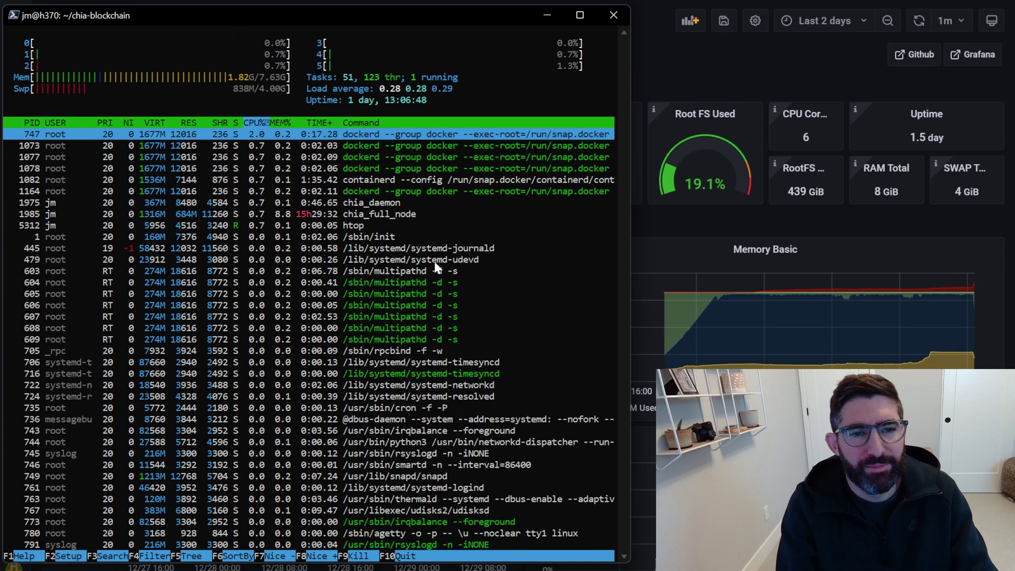
key("q")
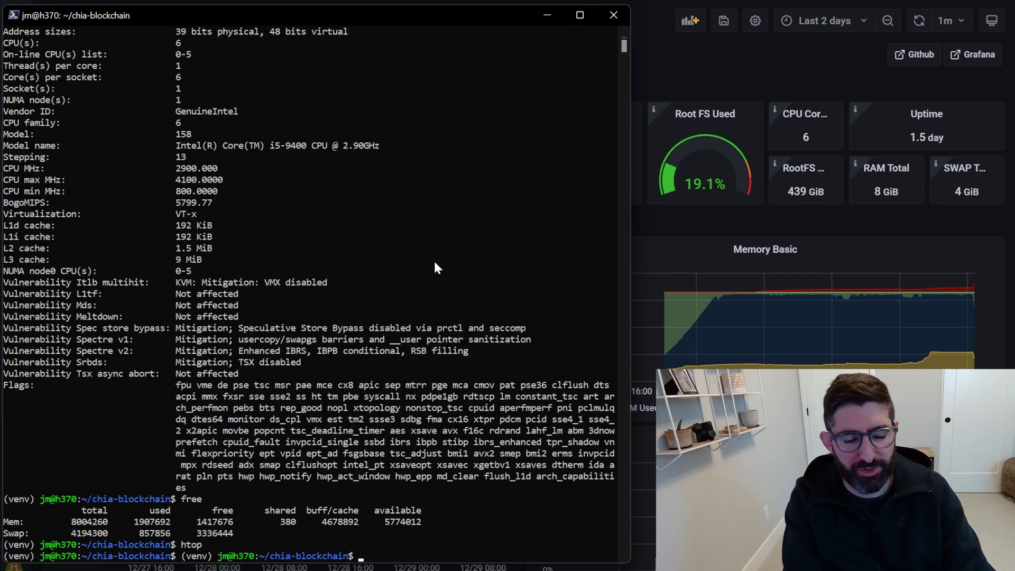
Step: Run sudo smartctl -a /dev/sda and highlight the drive's Model Family value in the report's information section
type("sudo smartctl -a /dev/s")
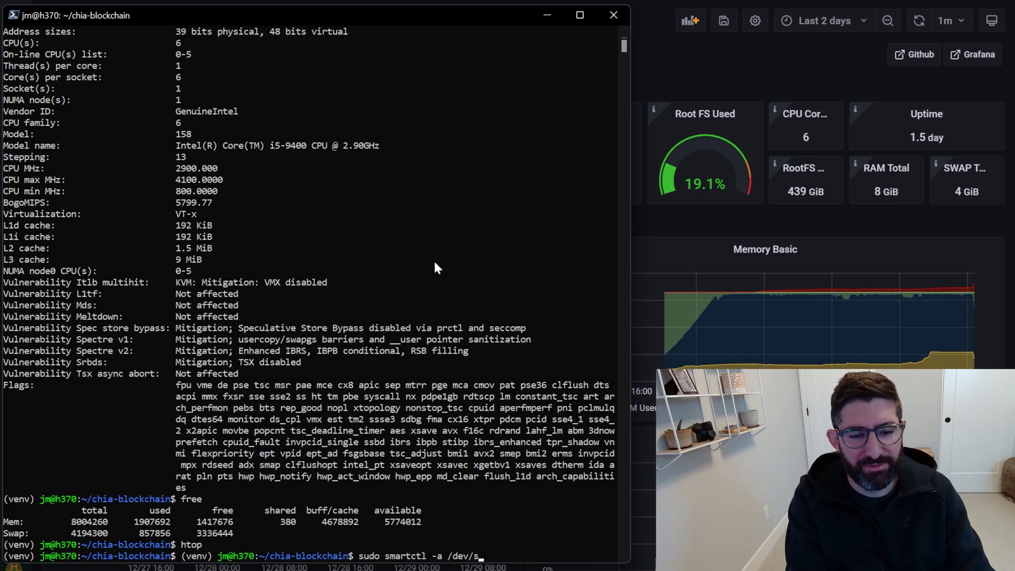
type("da")
key("Return")
scroll(337, 331, "up", 8)
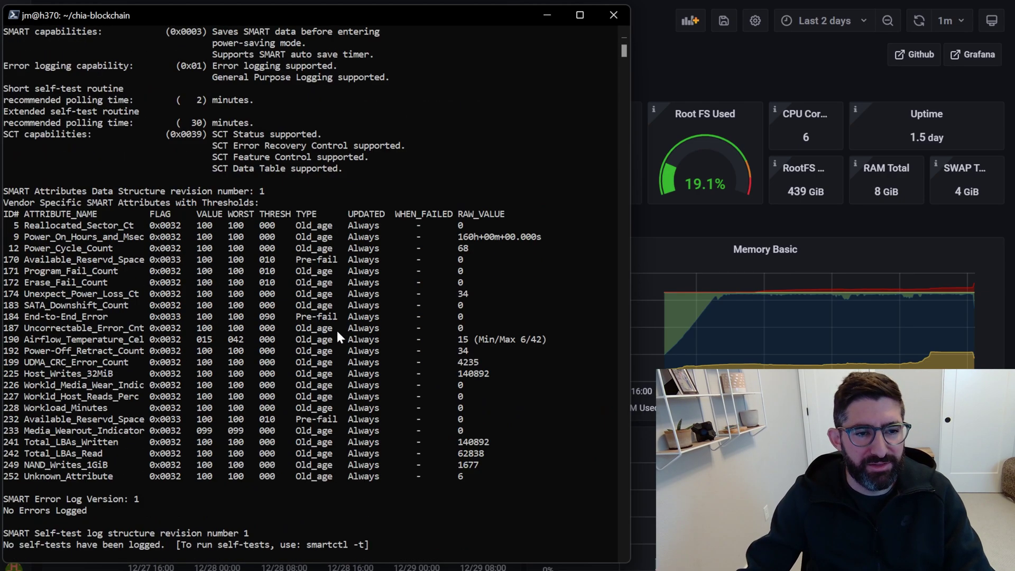
scroll(334, 338, "up", 13)
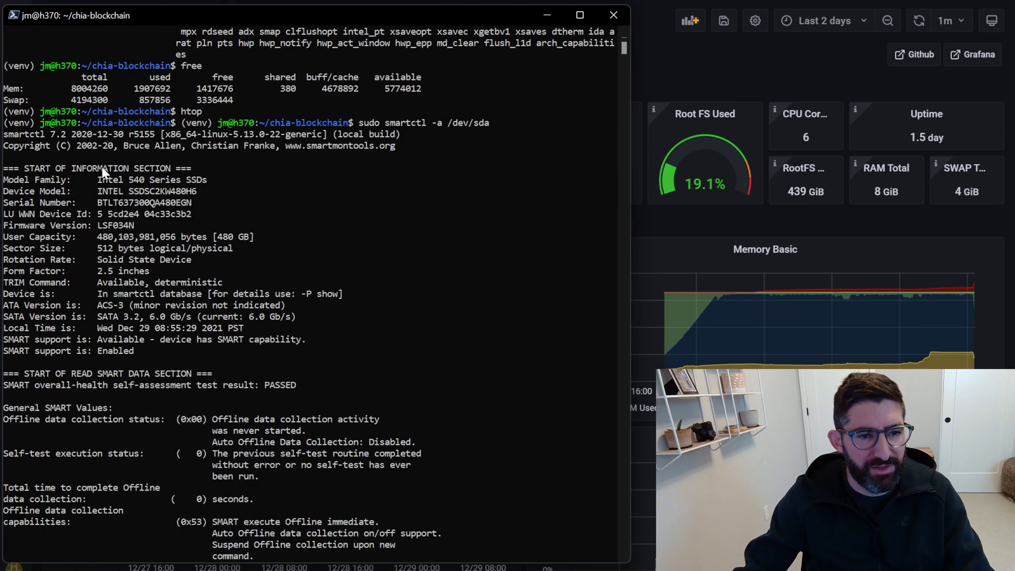
left_click_drag(98, 179, 212, 183)
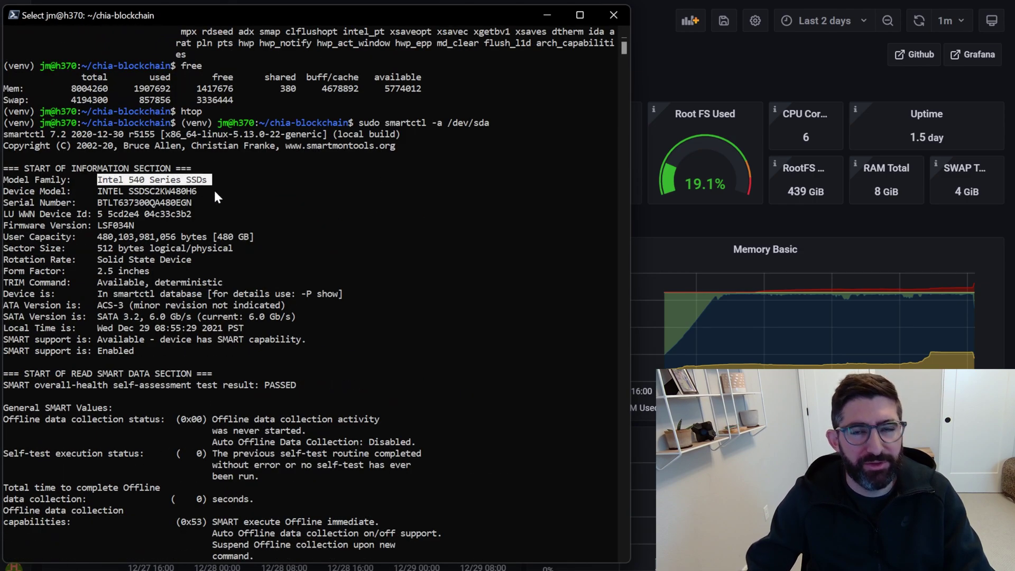
Step: Clear the highlight and review the SMART attributes table and the self-test log in the rest of the report
scroll(214, 200, "down", 4)
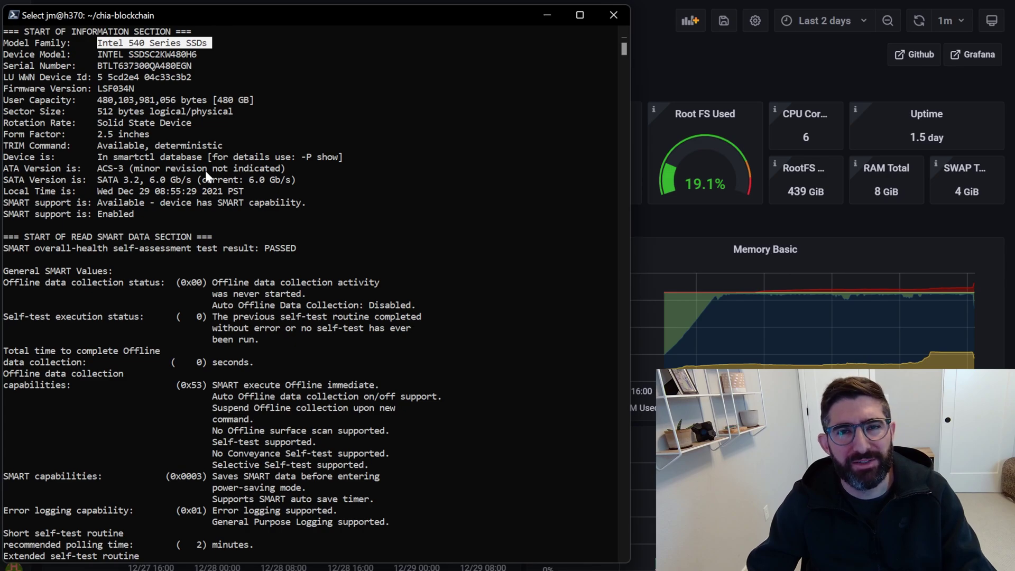
left_click(304, 215)
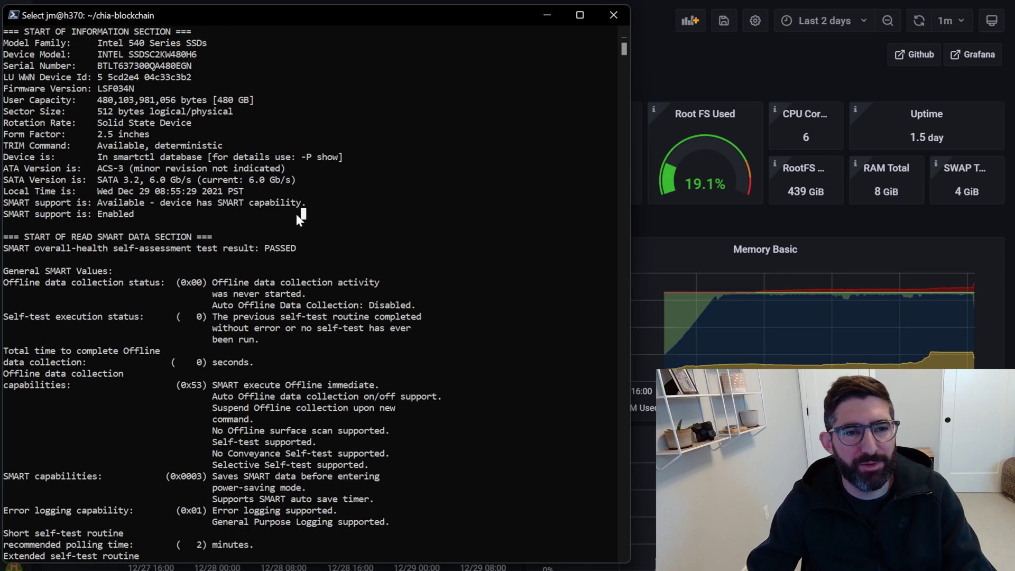
scroll(291, 205, "down", 10)
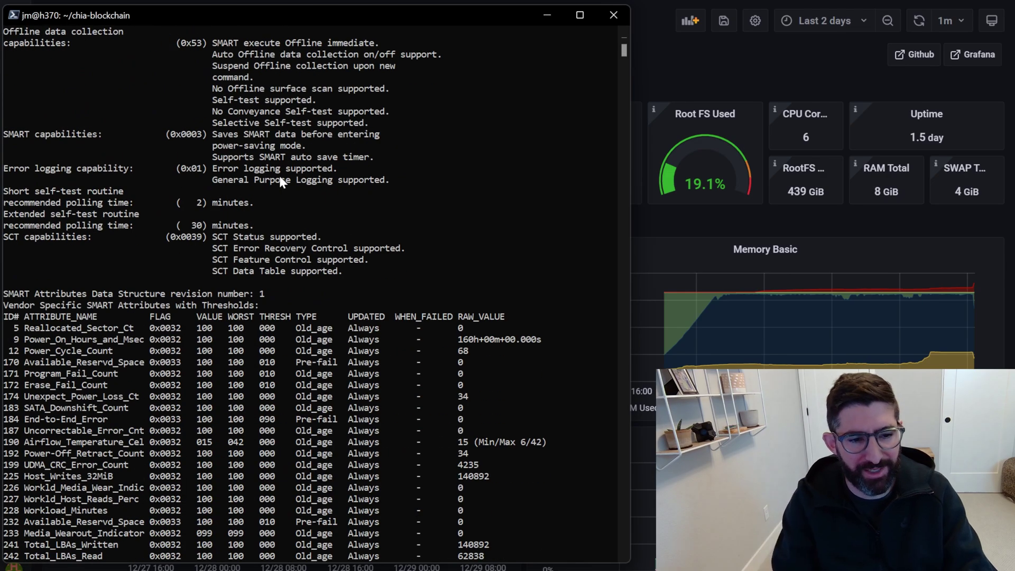
scroll(280, 180, "down", 7)
left_click(83, 556)
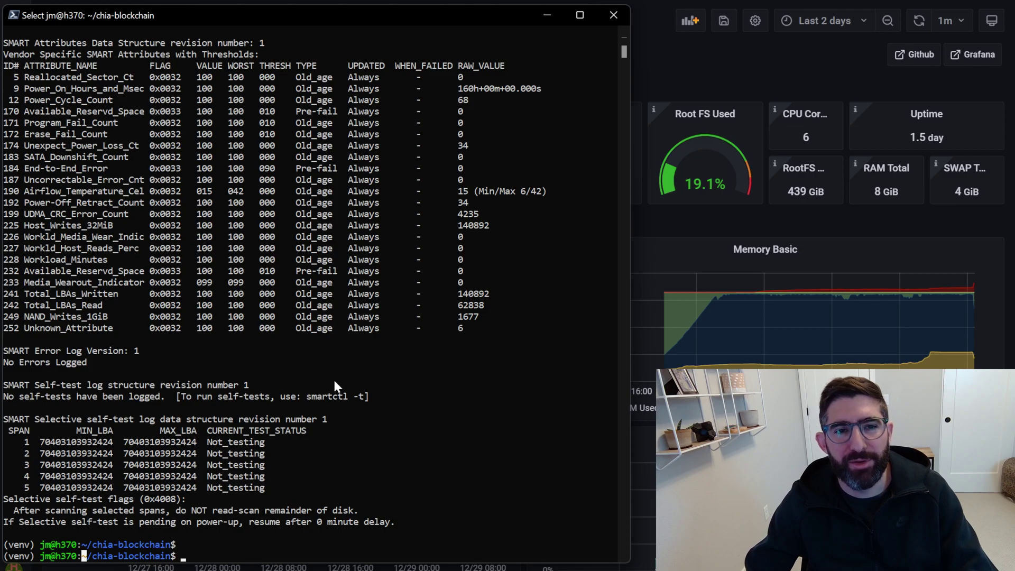
key("alt+Tab")
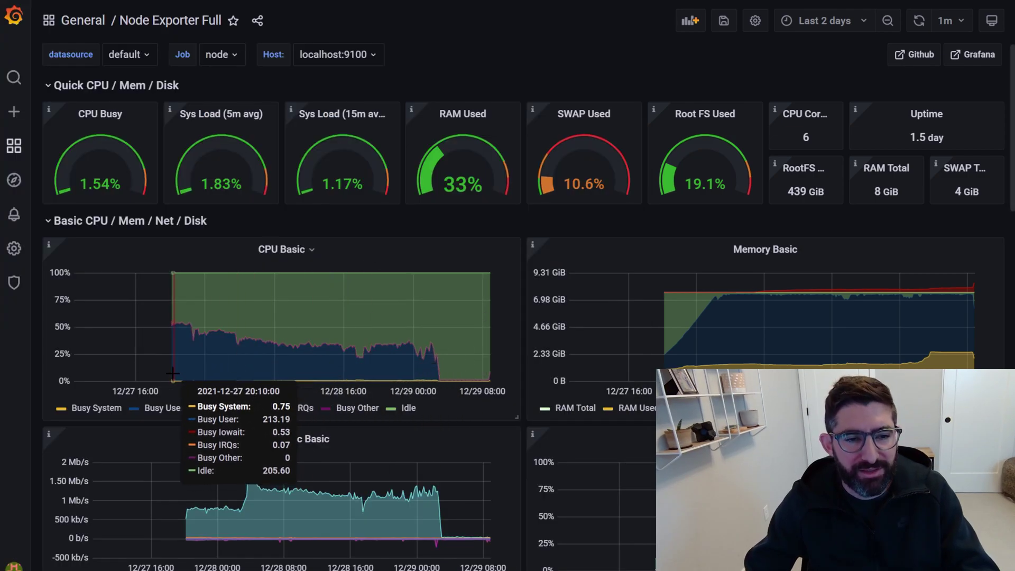
left_click_drag(299, 377, 439, 388)
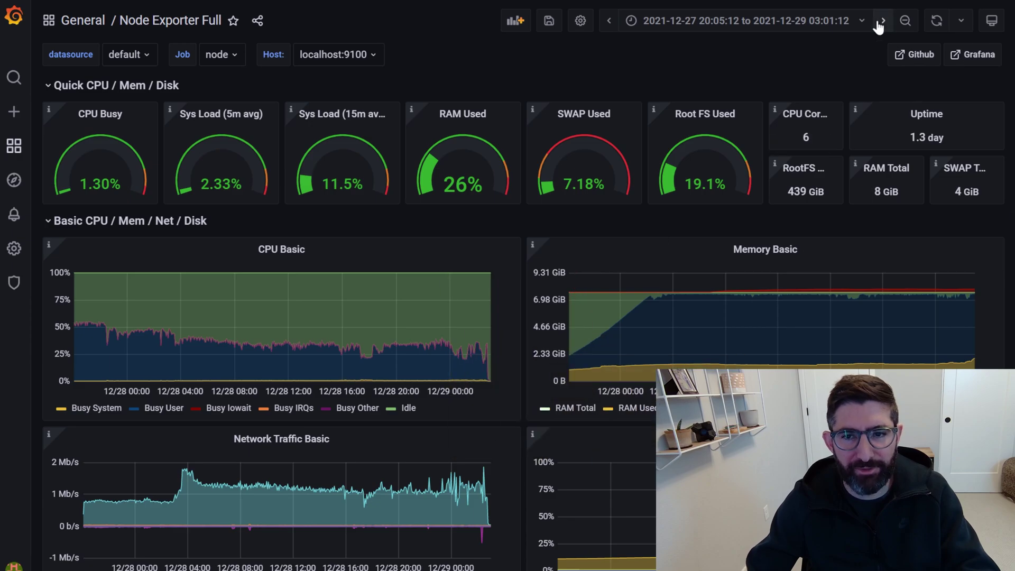
left_click(860, 21)
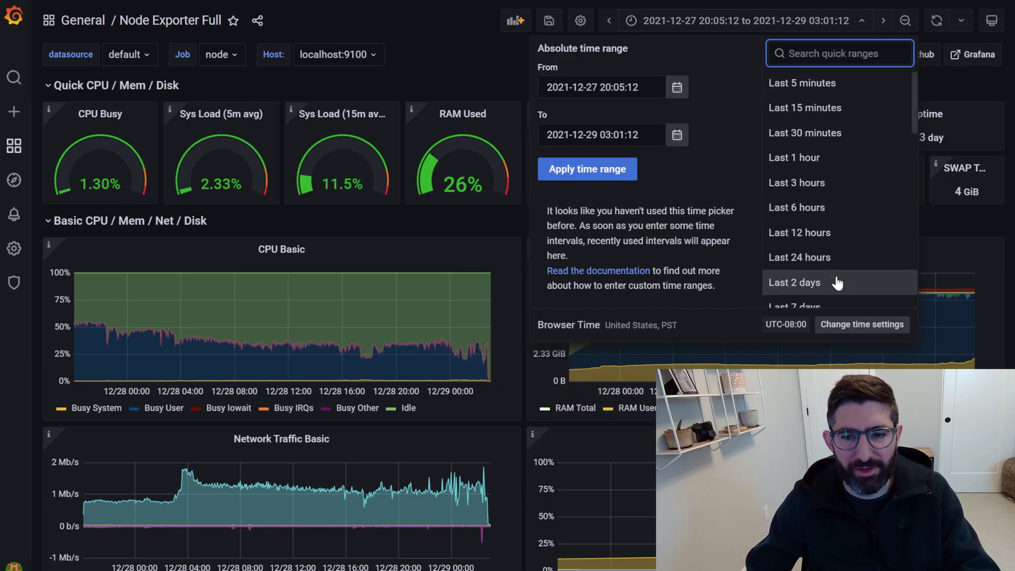
left_click(837, 284)
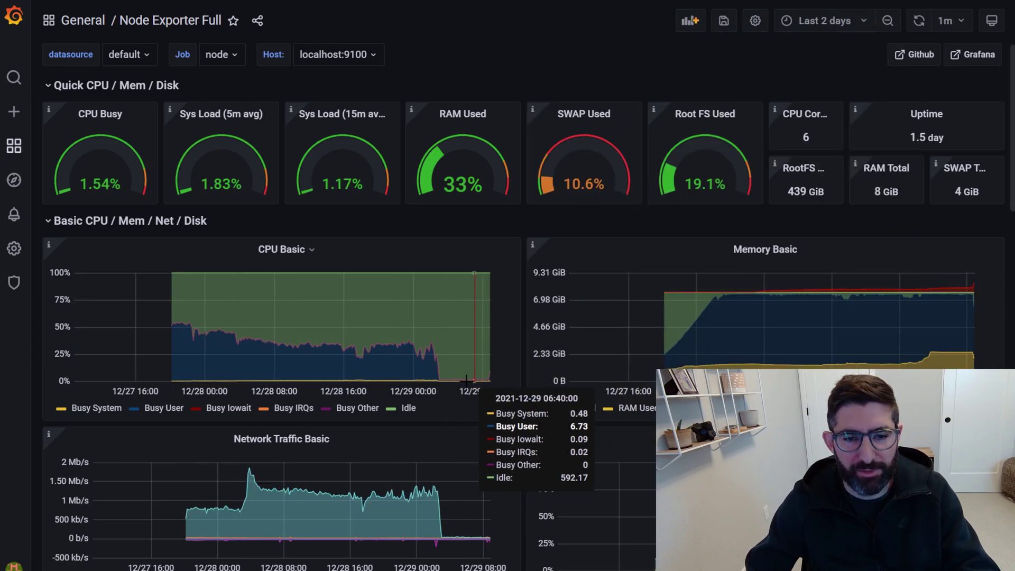
left_click_drag(456, 377, 478, 378)
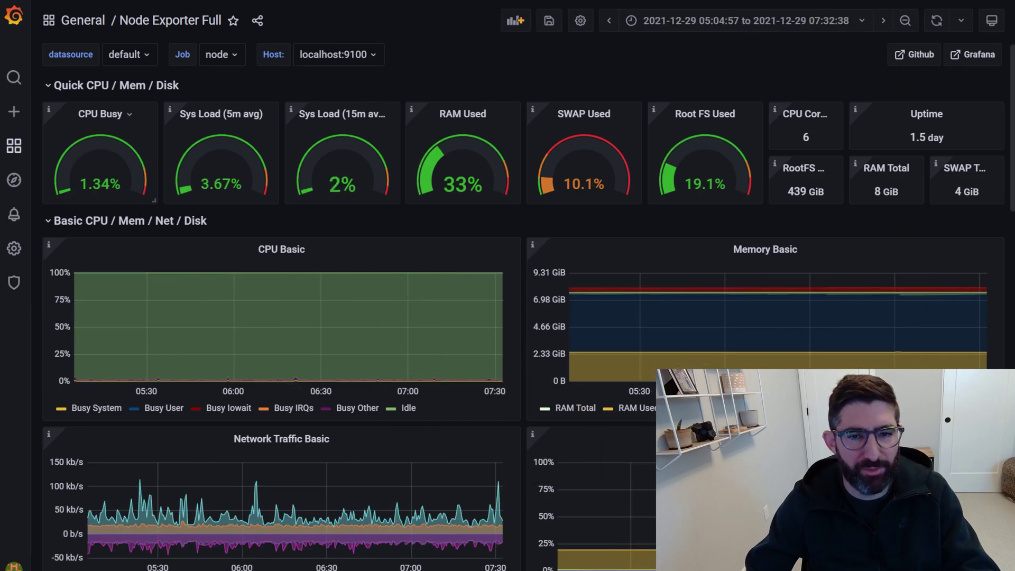
left_click(820, 21)
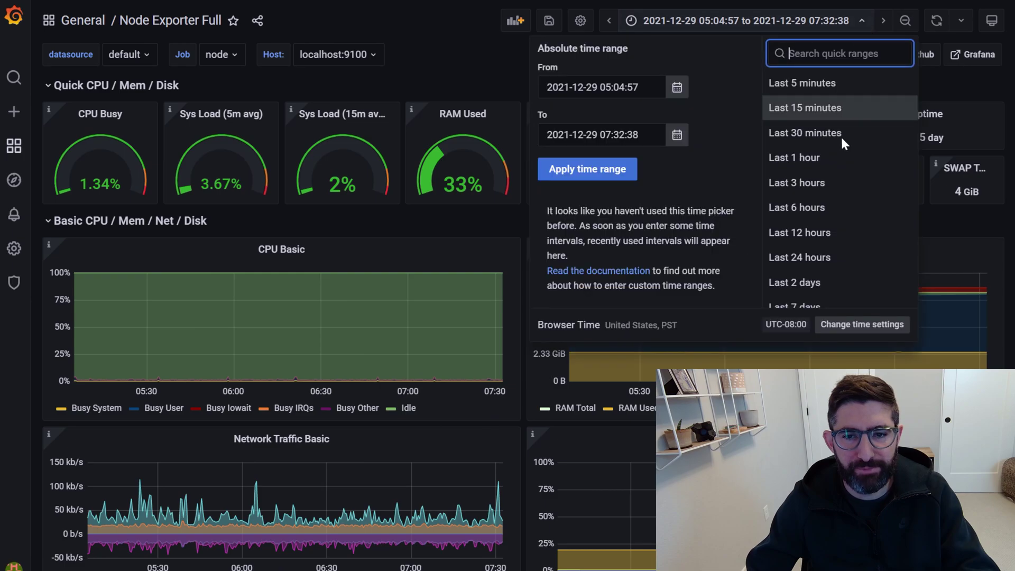
left_click(834, 285)
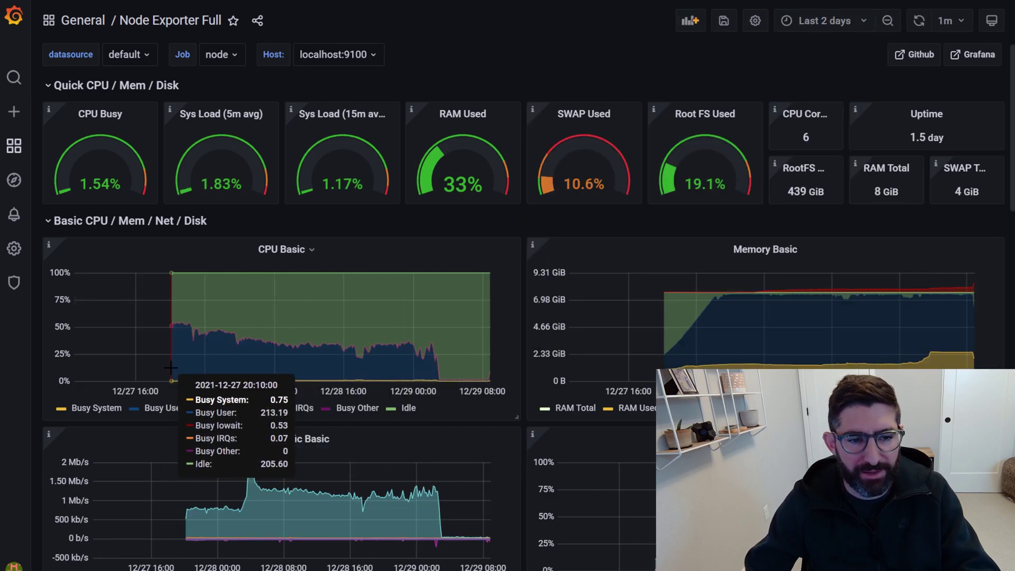
left_click_drag(170, 367, 438, 390)
scroll(397, 363, "down", 5)
scroll(397, 363, "down", 7)
scroll(392, 351, "down", 1)
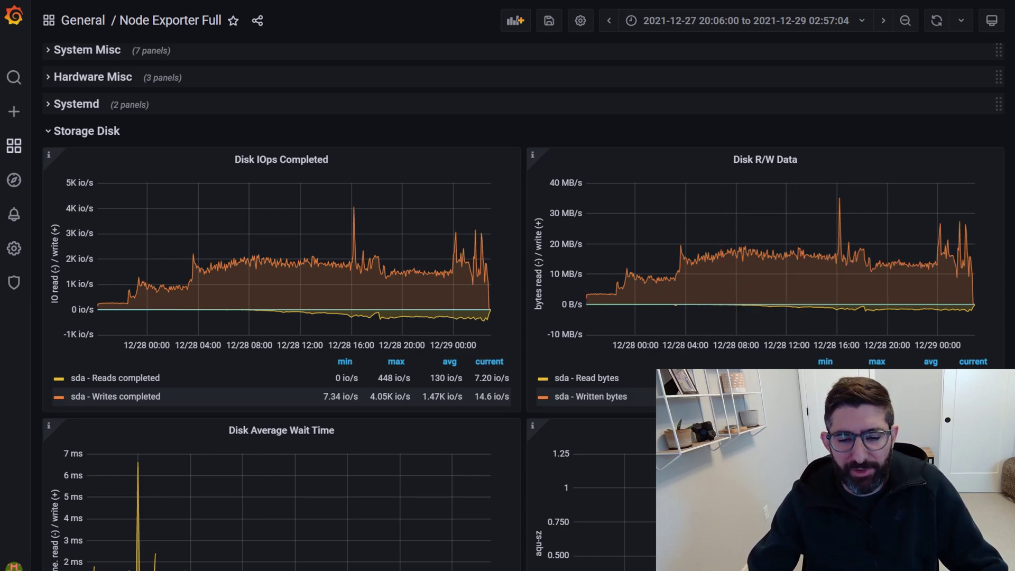
Step: Back in the terminal, highlight the Total_LBAs_Written and NAND_Writes_1GiB attributes and their raw values in the SMART table
key("alt+Tab")
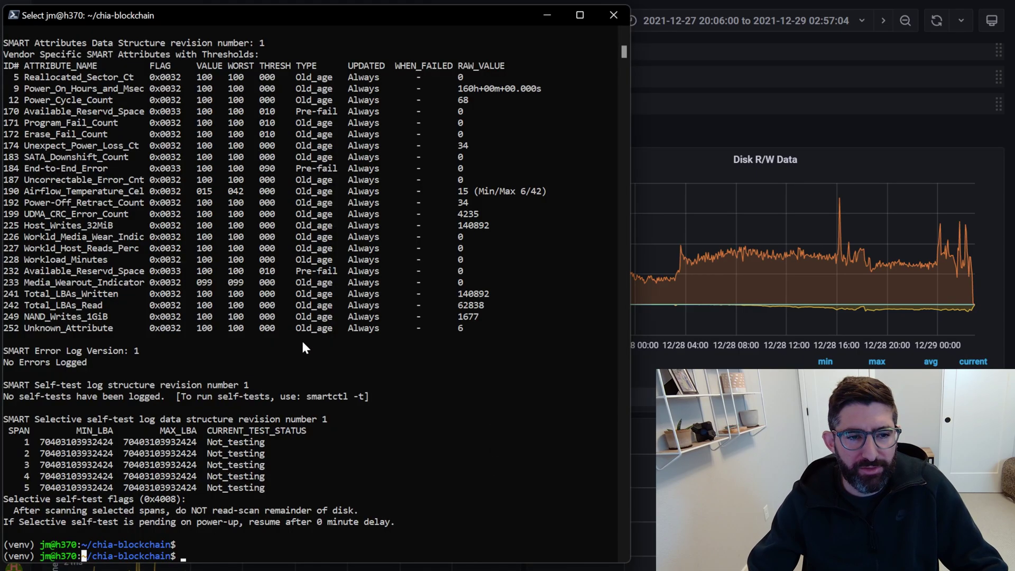
scroll(309, 345, "up", 2)
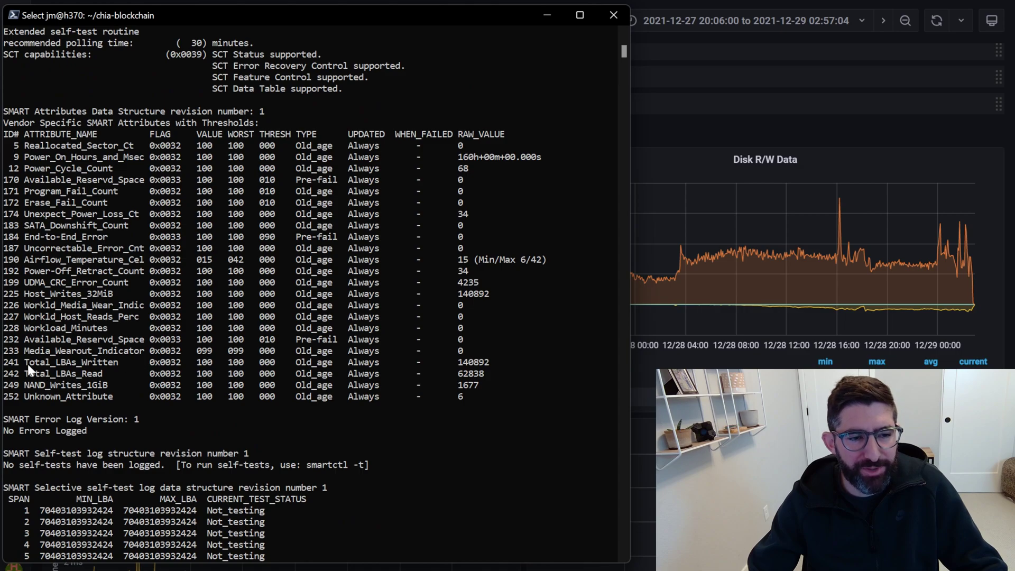
left_click_drag(25, 363, 118, 366)
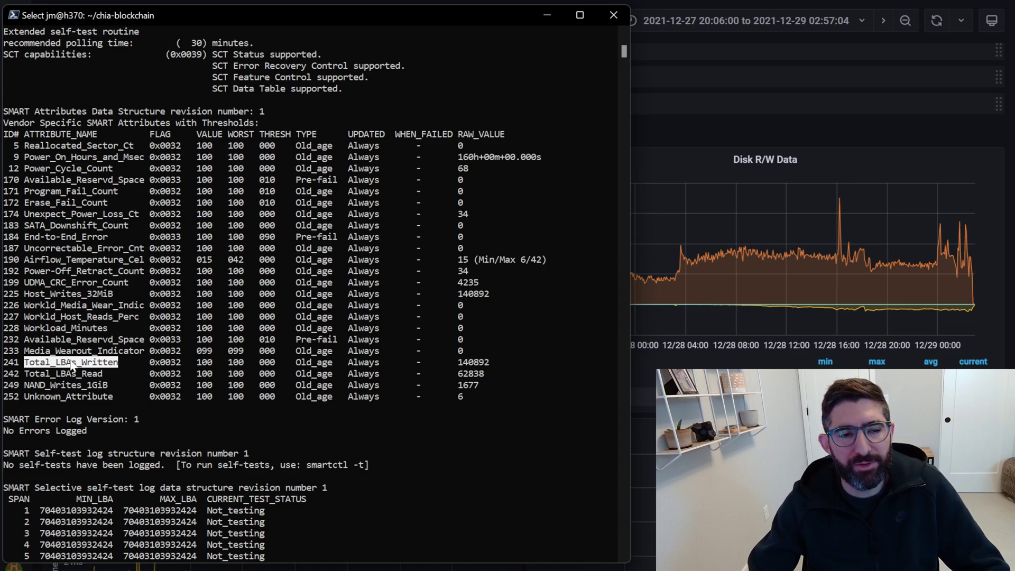
left_click_drag(457, 363, 488, 367)
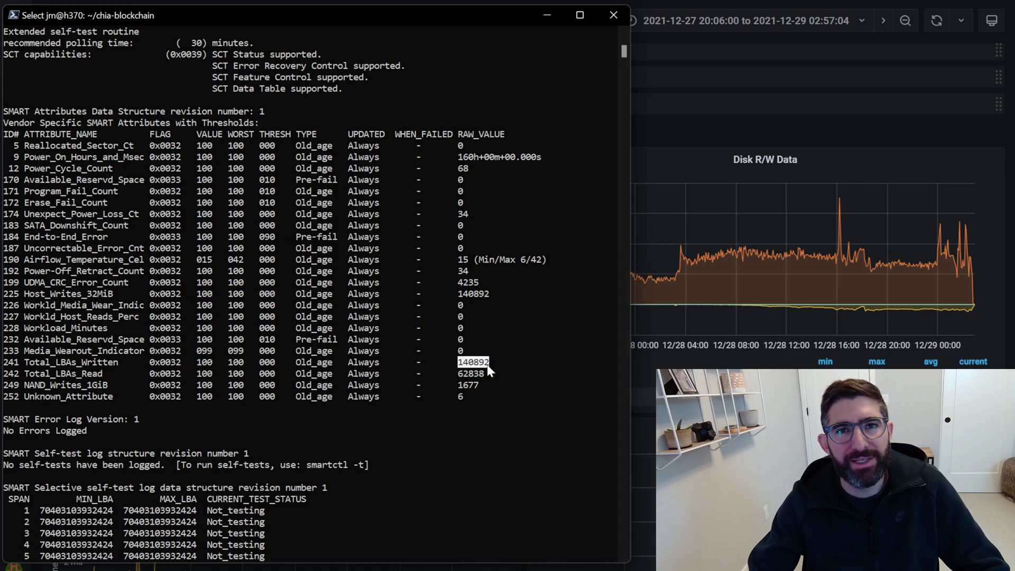
left_click_drag(25, 385, 106, 391)
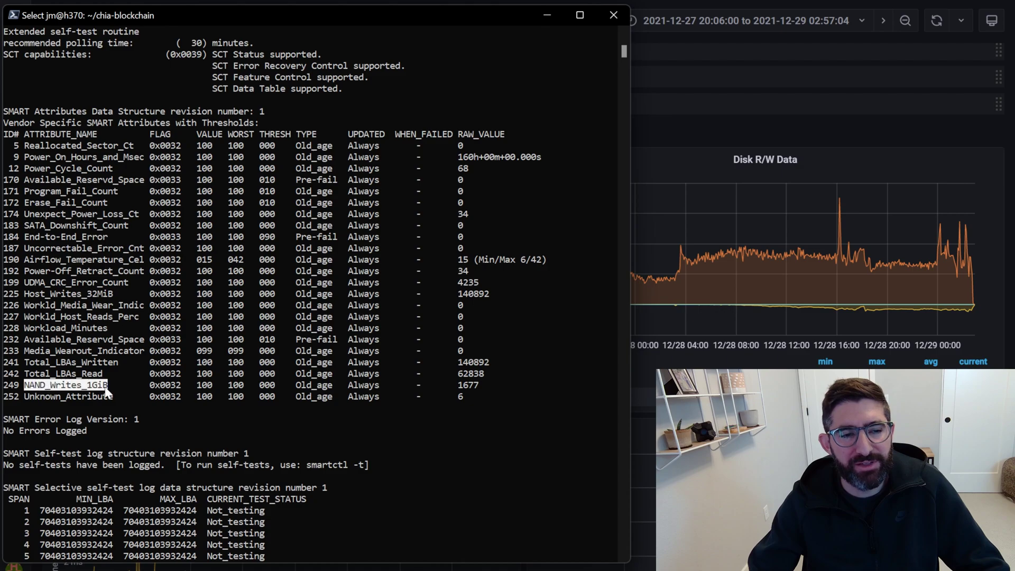
left_click_drag(458, 385, 476, 388)
left_click(471, 388)
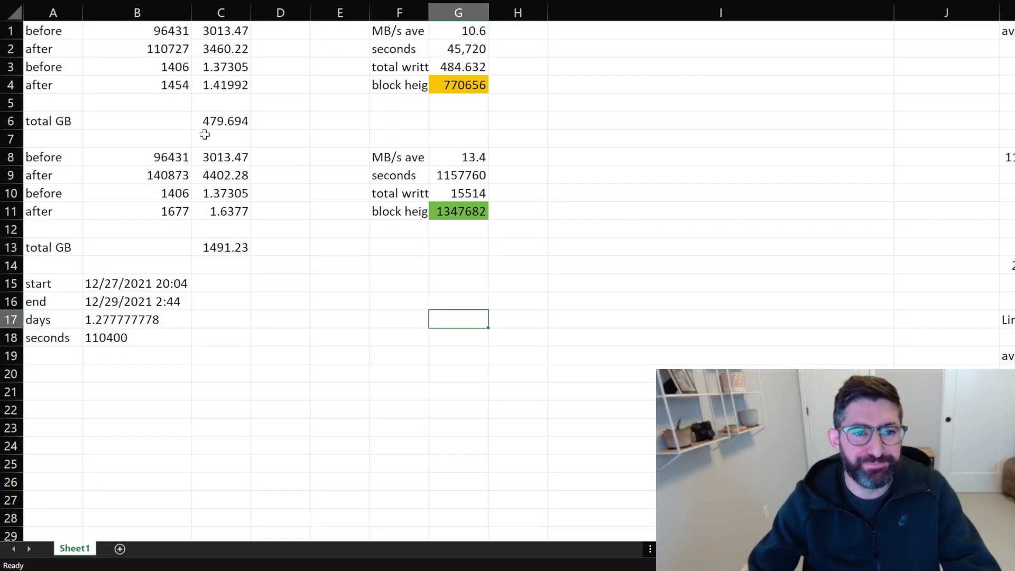
Step: In the Excel spreadsheet, review the first sync's before/after drive-write counters and GB conversions, the total GB and the orange block height
left_click(186, 36)
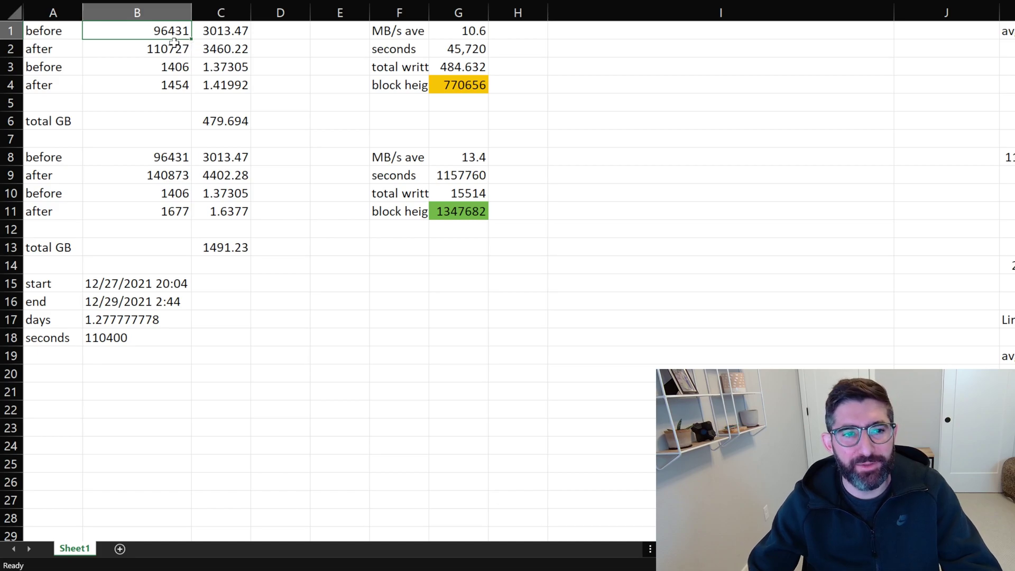
left_click(178, 48)
left_click(181, 68)
left_click(235, 30)
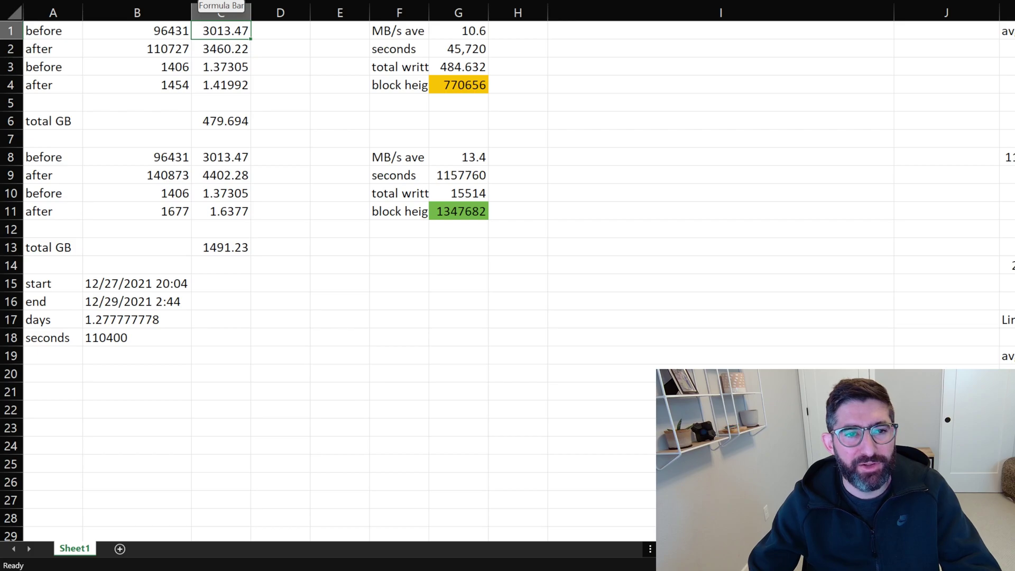
left_click(256, 48)
left_click(246, 52)
left_click(242, 68)
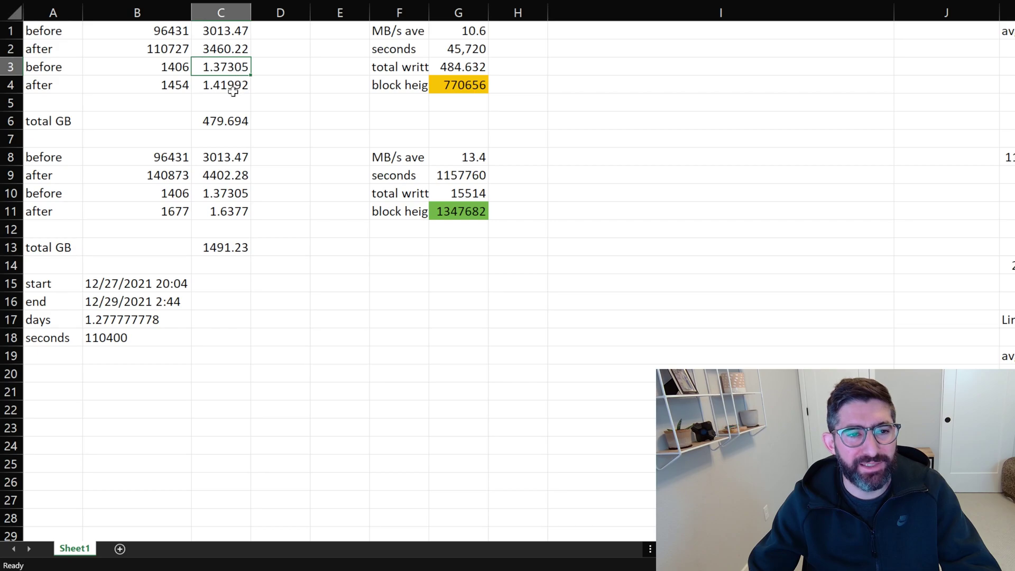
left_click(240, 50)
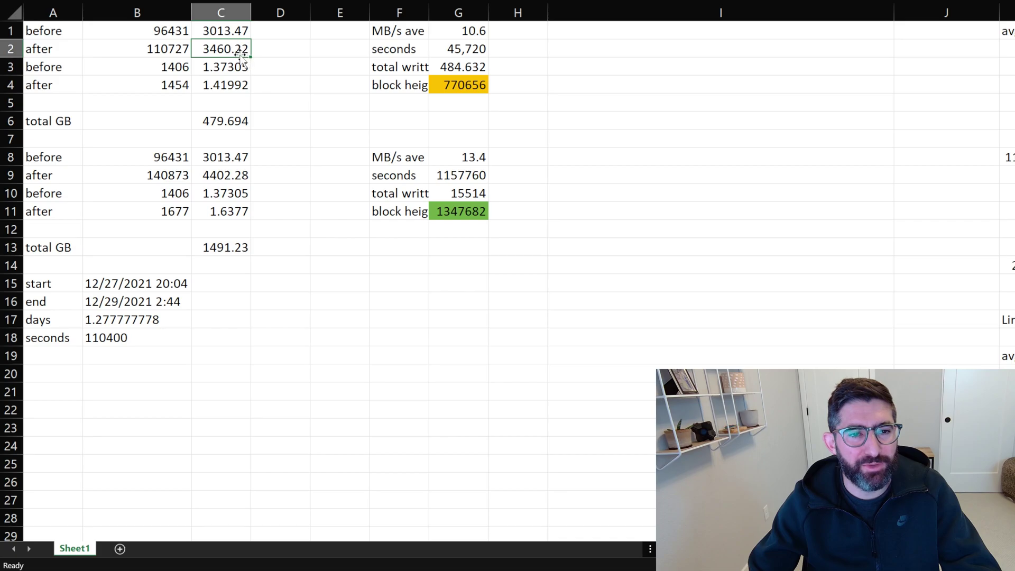
left_click(238, 32)
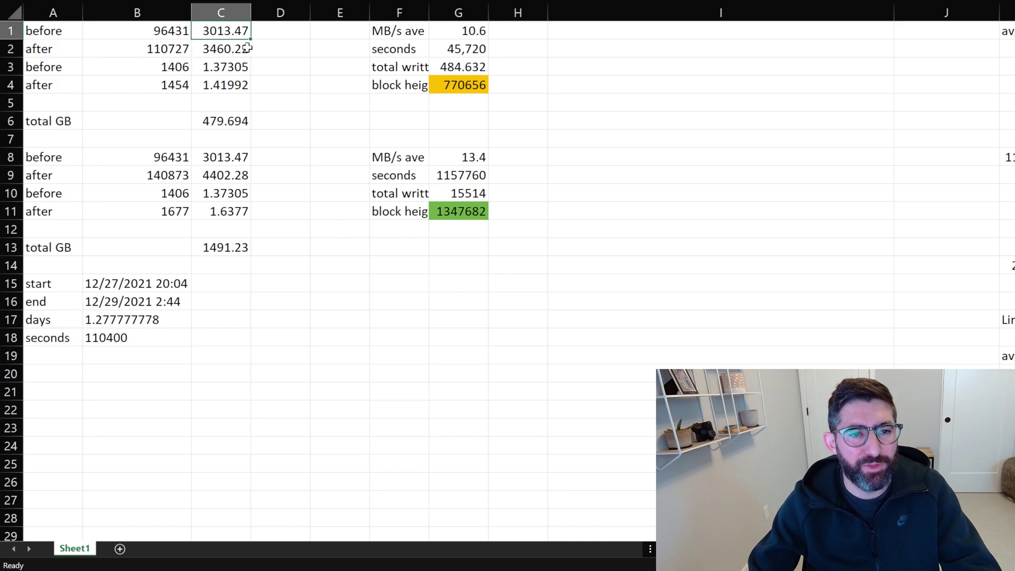
left_click(233, 123)
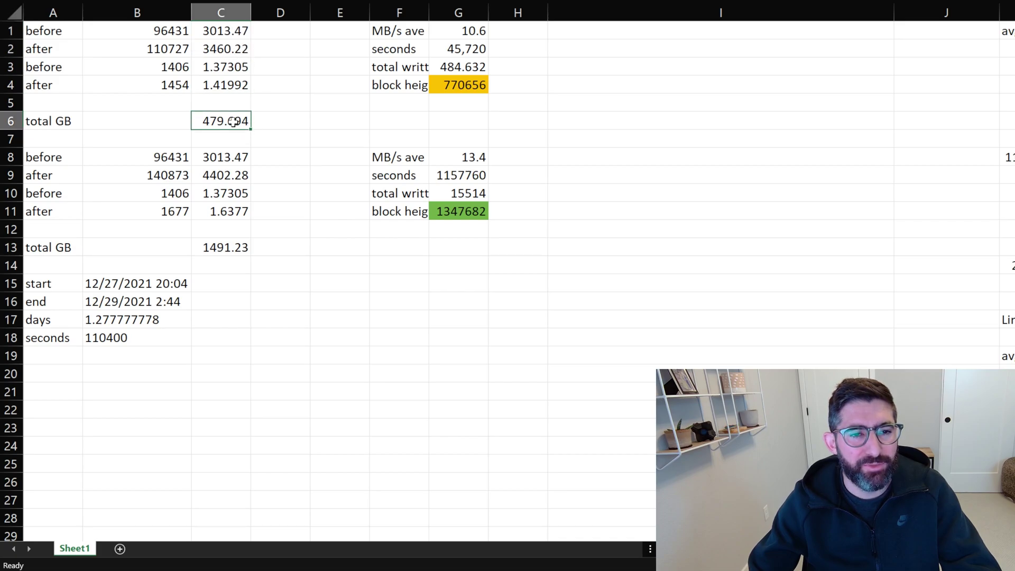
left_click(467, 89)
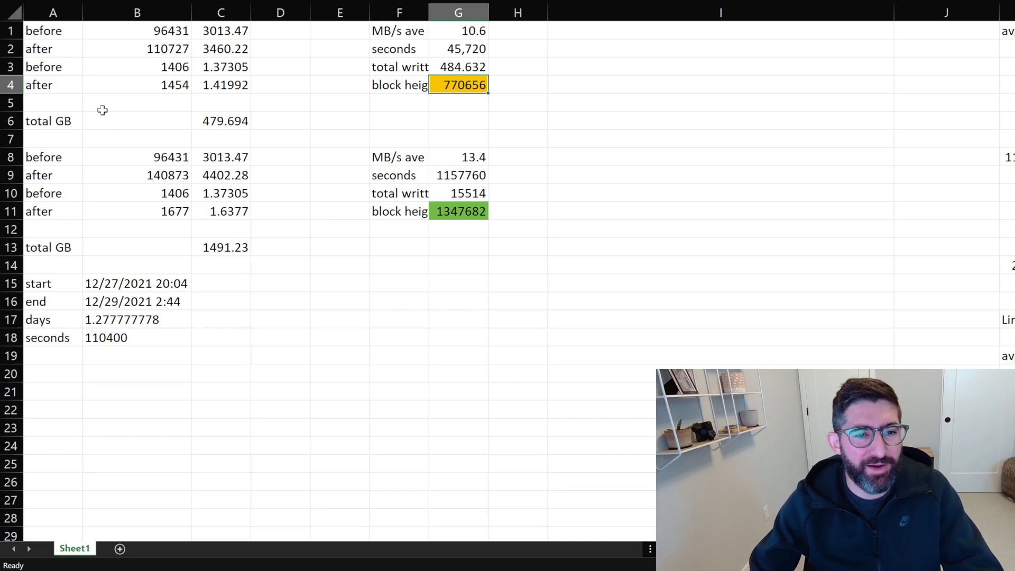
Step: Review the second before/after block in rows 8 to 13, comparing its converted GB writes with the first and selecting its total GB
left_click_drag(31, 156, 218, 250)
left_click(455, 87)
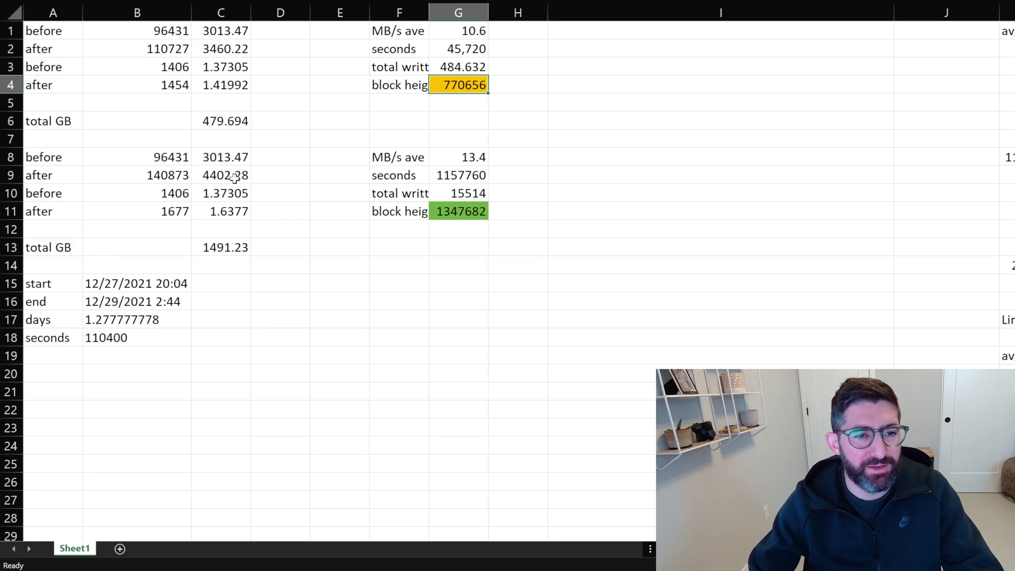
left_click(234, 177)
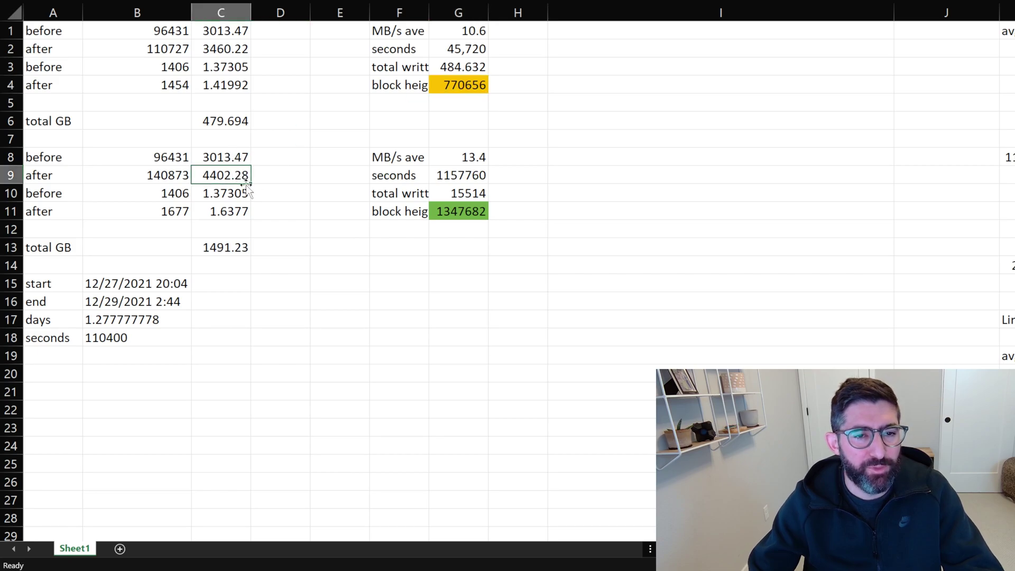
left_click(236, 153)
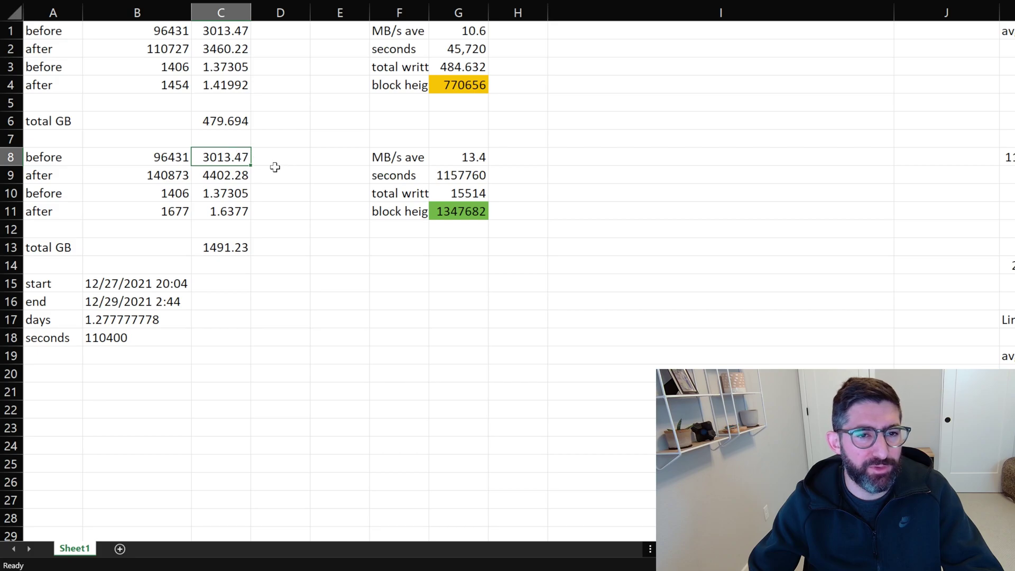
key("ctrl+Up")
key("ctrl+Up")
key("ctrl+Up")
left_click(239, 247)
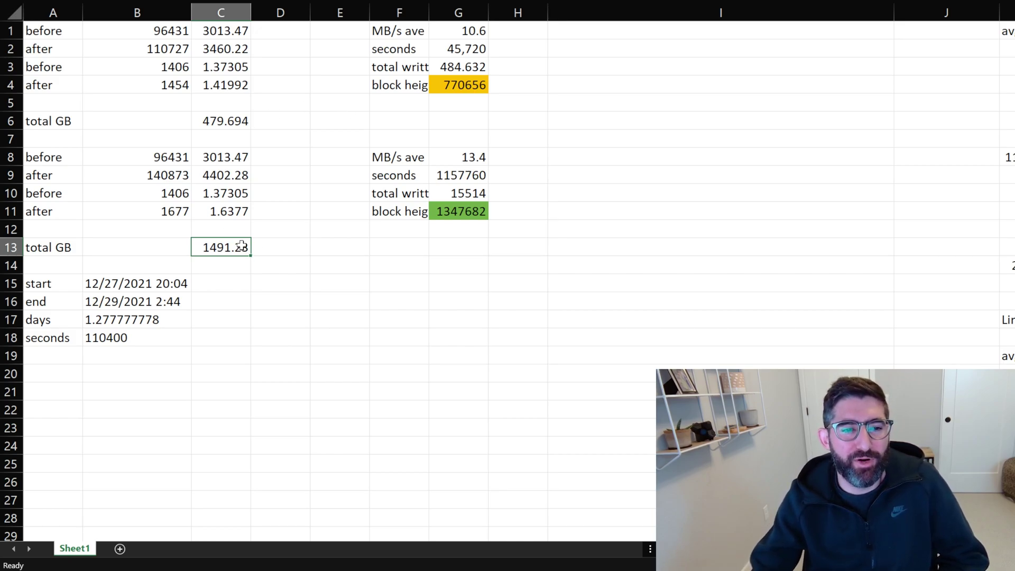
left_click(278, 245)
key("Left")
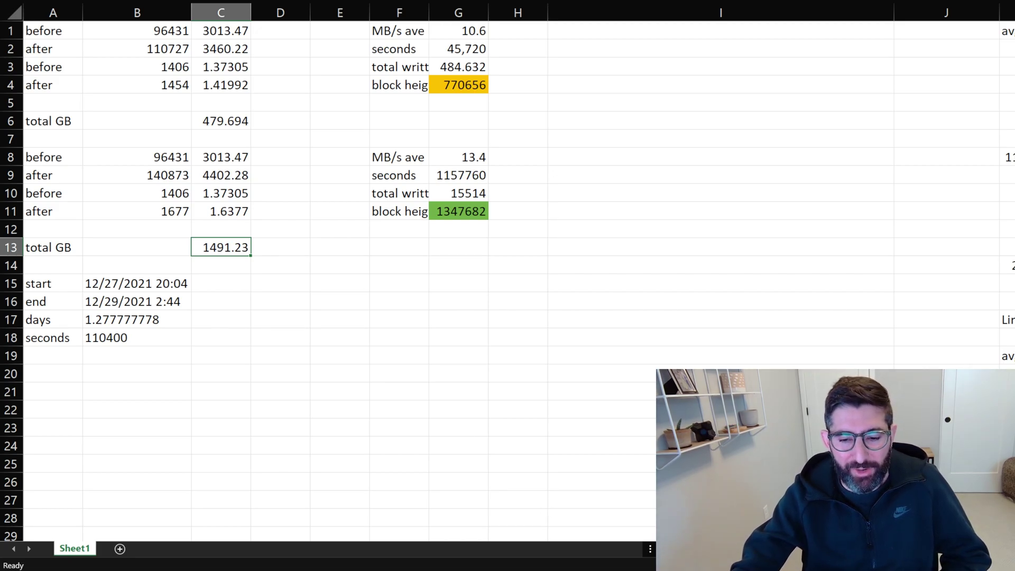
Step: In the terminal, run iostat -h -x /dev/sda and highlight the wkB/s and wareq-sz values for sda
key("alt+Tab")
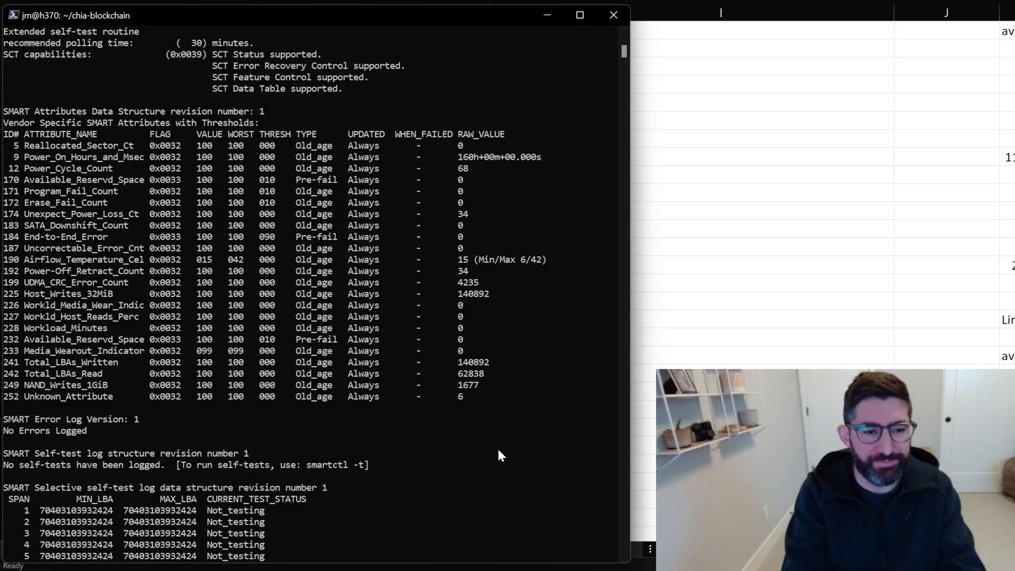
key("Return")
key("Return")
key("Return")
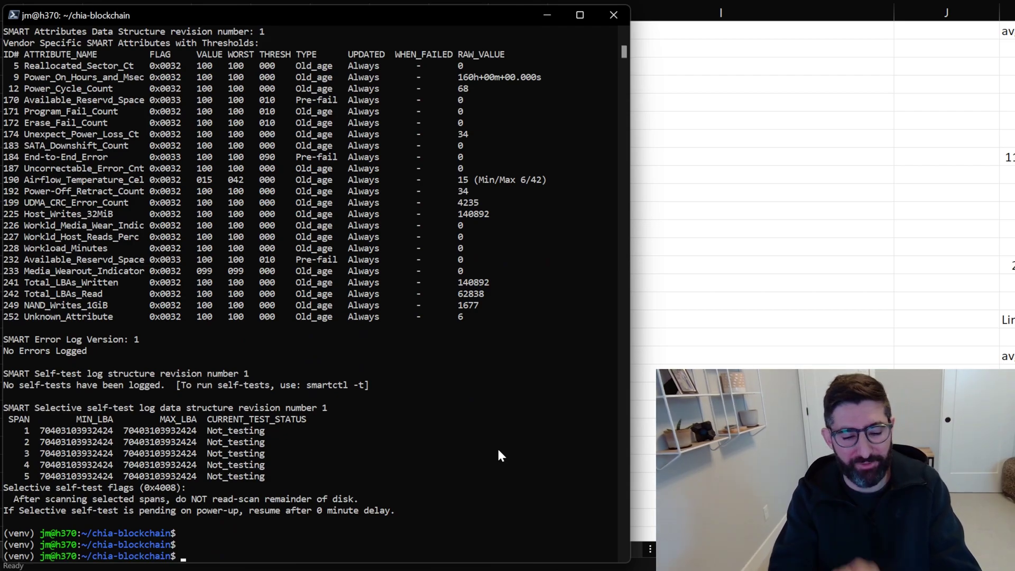
type("iostat -h -x /dev/sda")
key("Return")
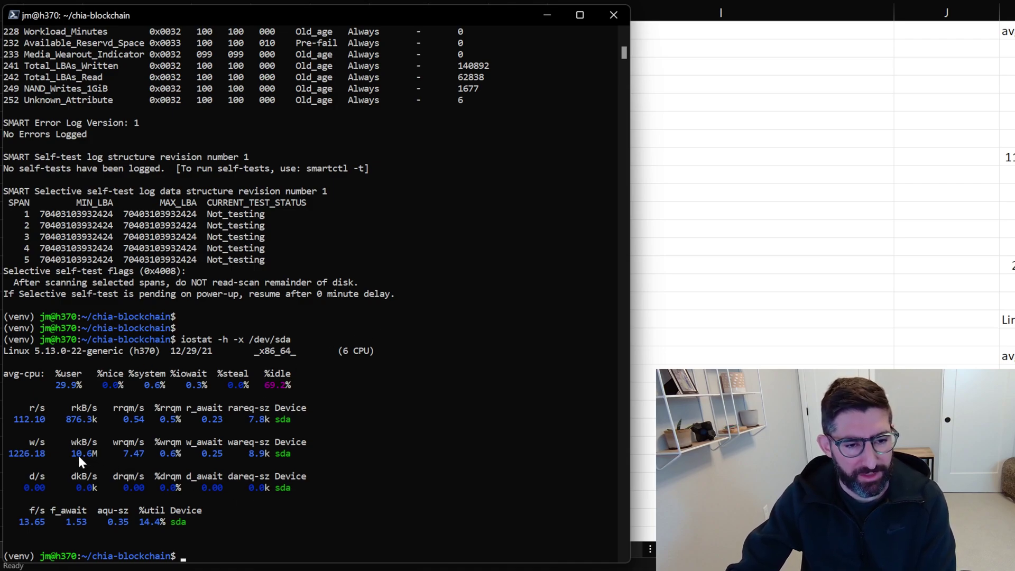
left_click_drag(73, 444, 96, 455)
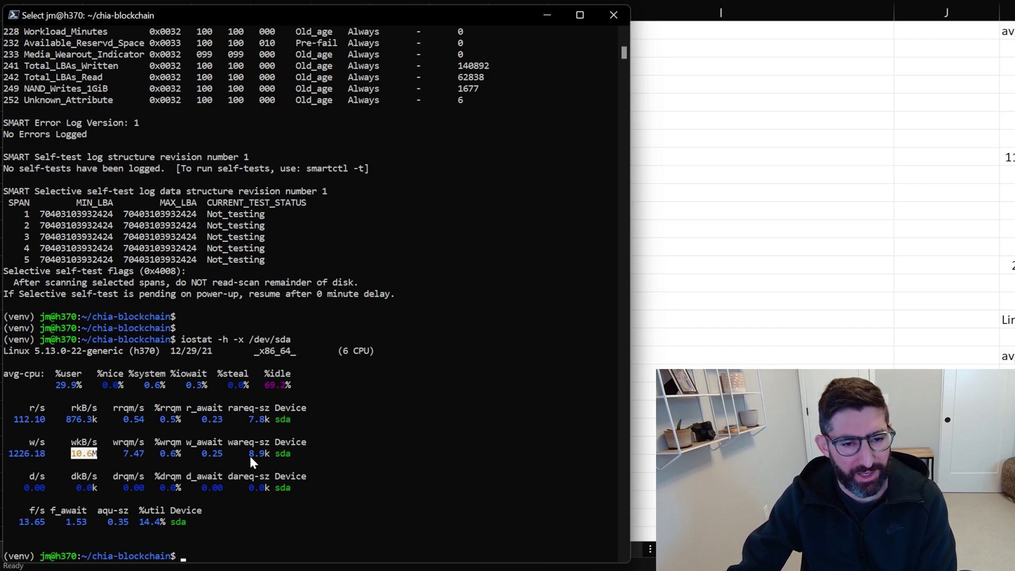
left_click_drag(249, 454, 270, 457)
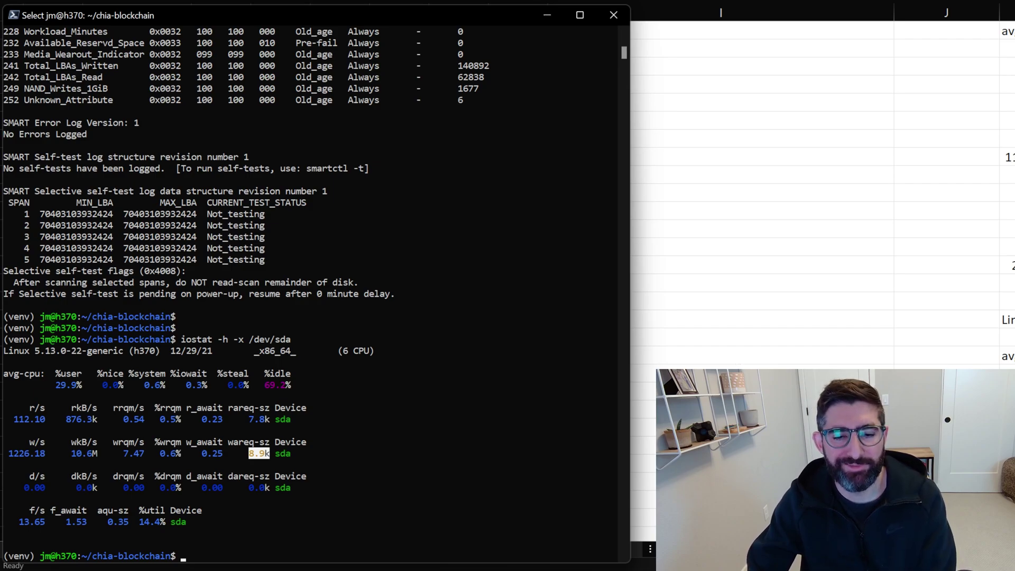
Step: Switch to Grafana and examine the Storage Disk graphs along with the CPU, memory and network overview for the sync period
key("alt+Tab")
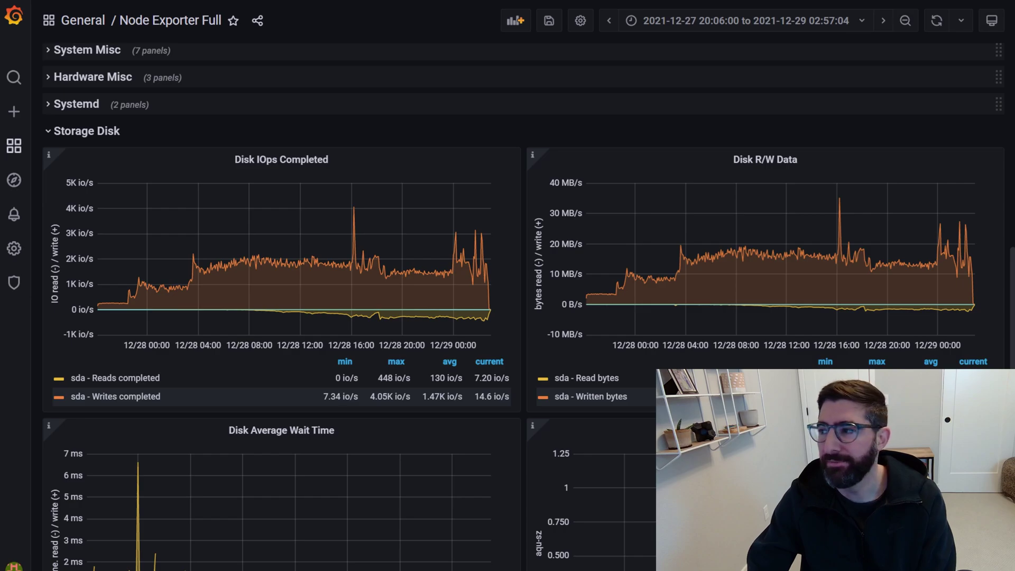
scroll(520, 511, "down", 1)
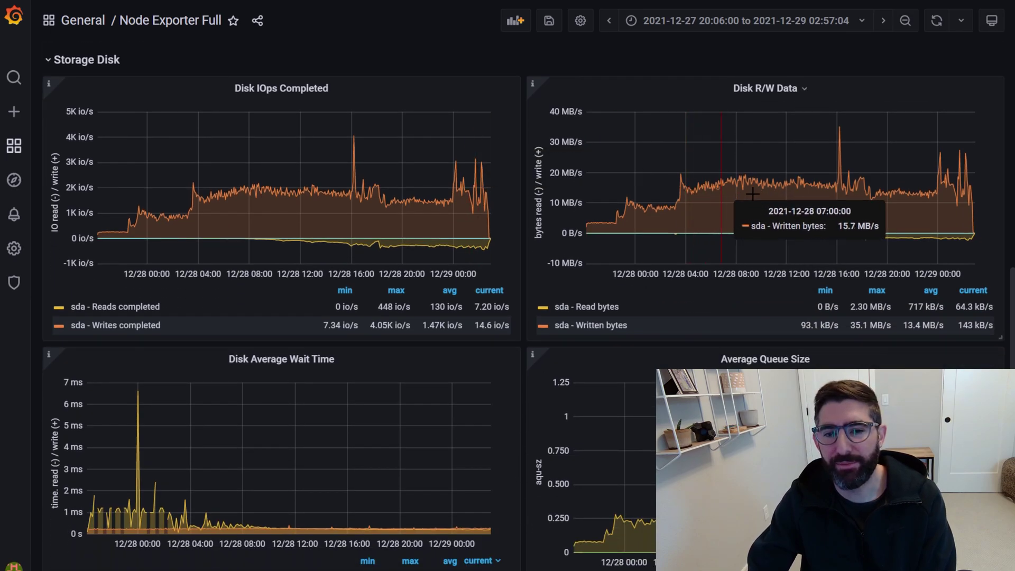
scroll(581, 236, "up", 9)
scroll(359, 382, "up", 2)
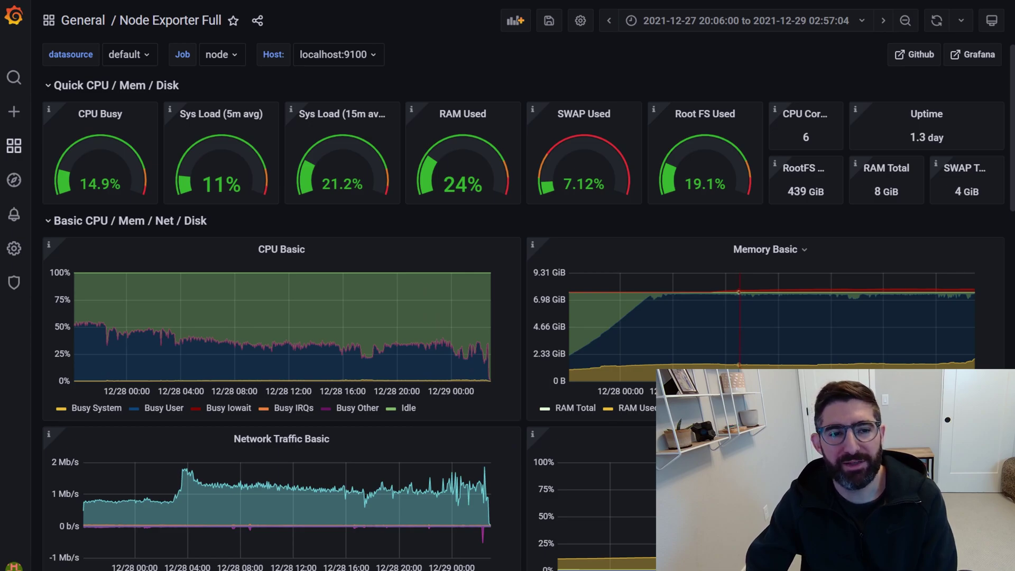
scroll(752, 260, "down", 15)
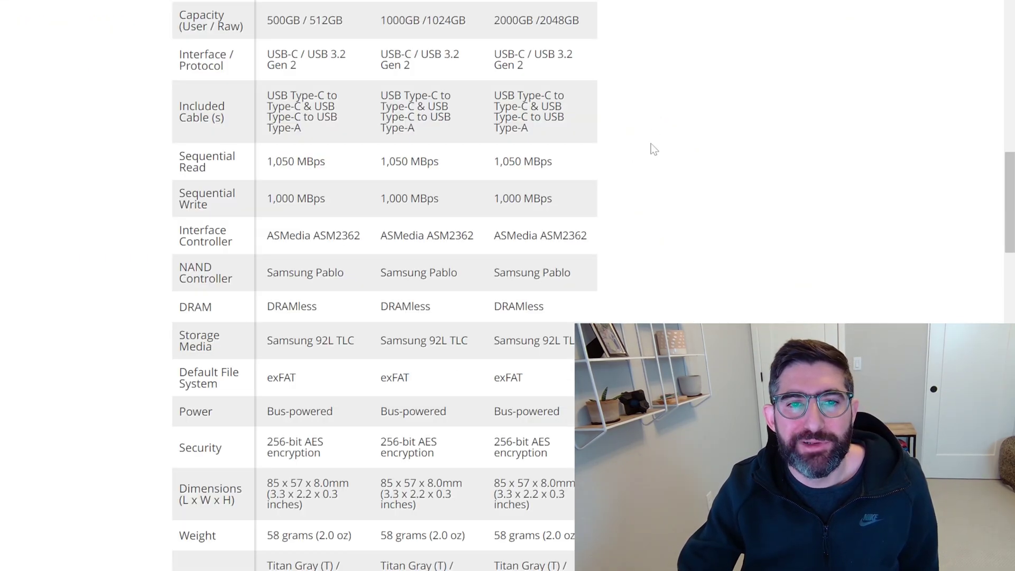
Step: In the Samsung T7 review page's specifications table, check the drive details and highlight the 1TB model's interface controller
scroll(321, 67, "up", 10)
scroll(481, 232, "down", 4)
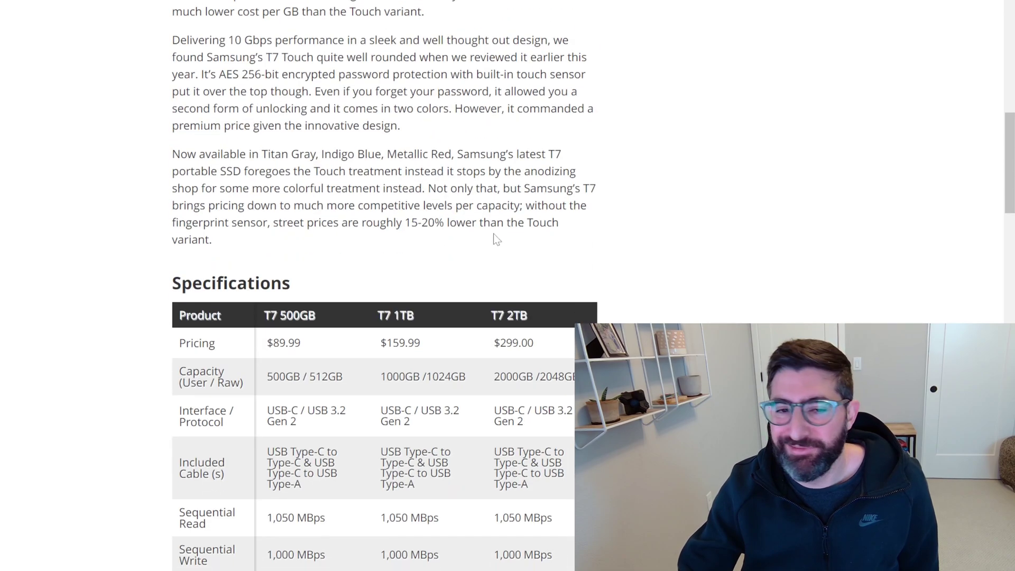
scroll(433, 294, "down", 4)
scroll(402, 275, "down", 3)
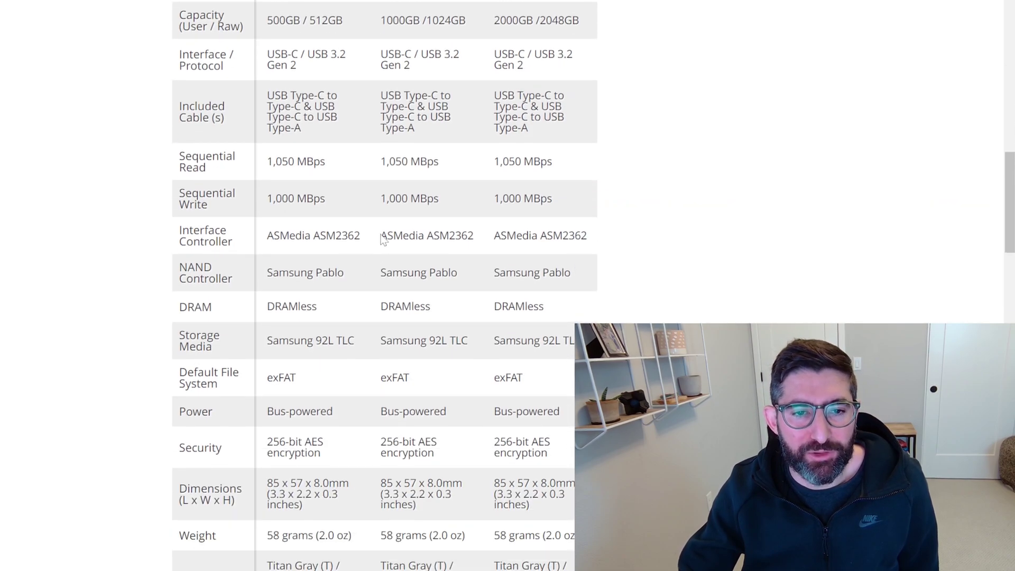
left_click_drag(381, 238, 476, 243)
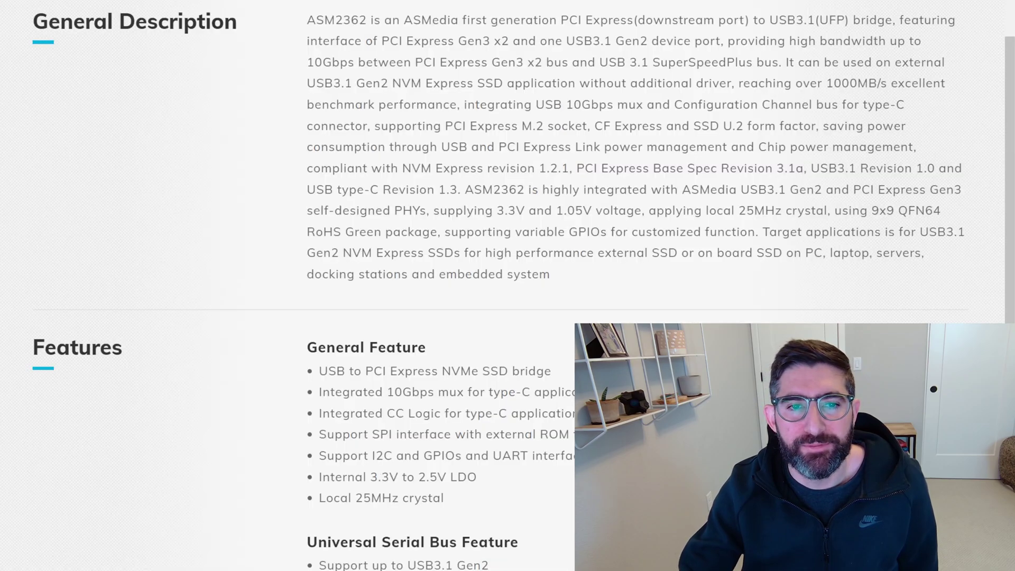
Step: On the ASMedia ASM2362 product page, read the general description and the USB, PCI Express and NVM Express features, including Trim support
scroll(516, 274, "up", 5)
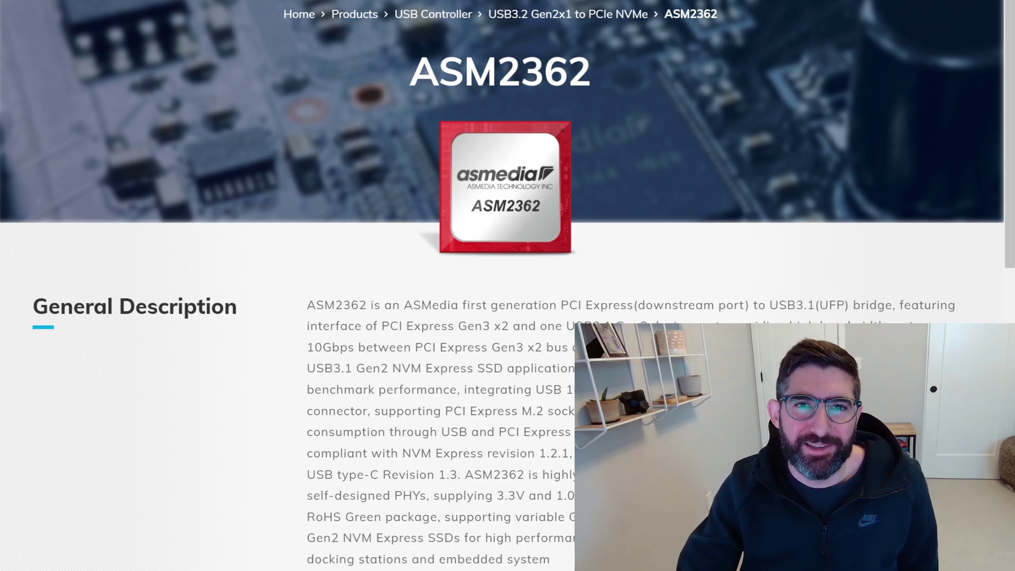
scroll(503, 356, "down", 3)
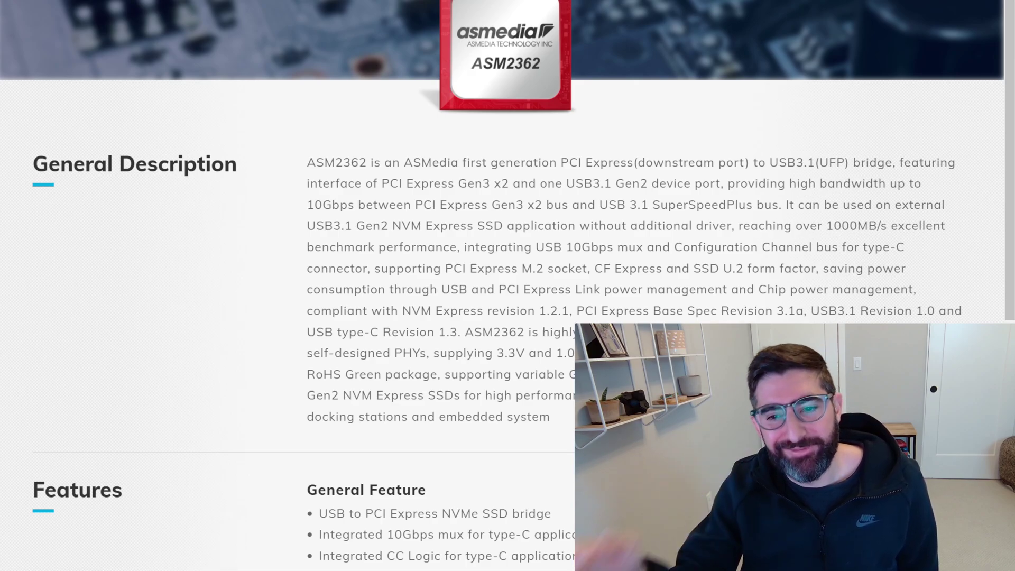
scroll(600, 317, "down", 10)
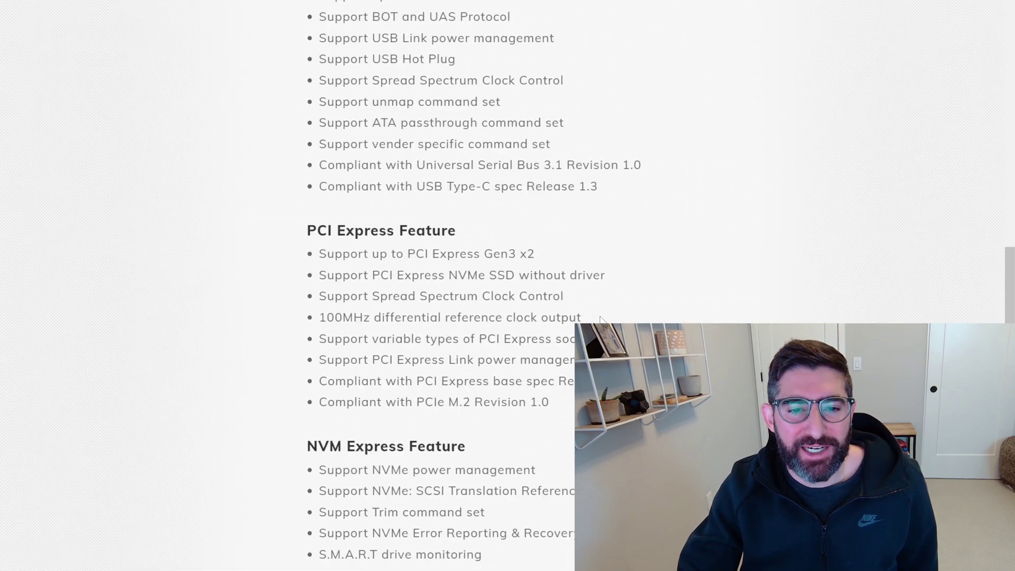
scroll(600, 318, "up", 2)
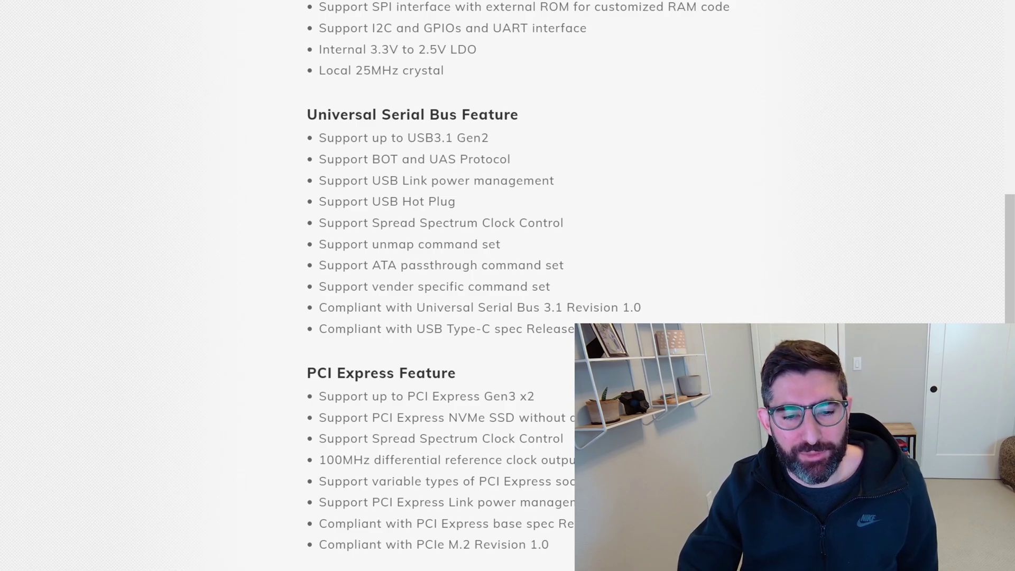
scroll(415, 285, "down", 8)
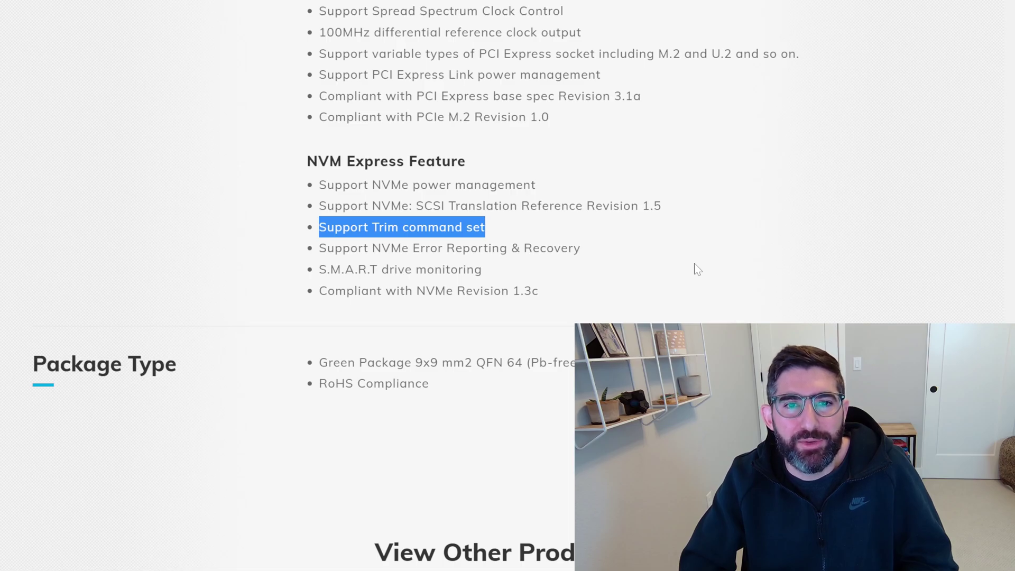
left_click(613, 121)
scroll(610, 124, "up", 13)
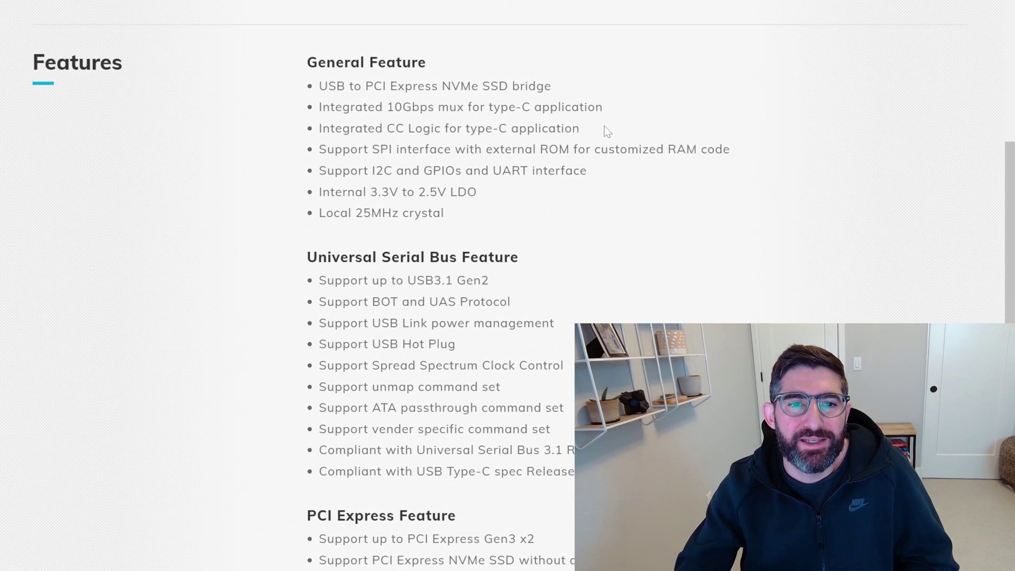
scroll(604, 132, "up", 7)
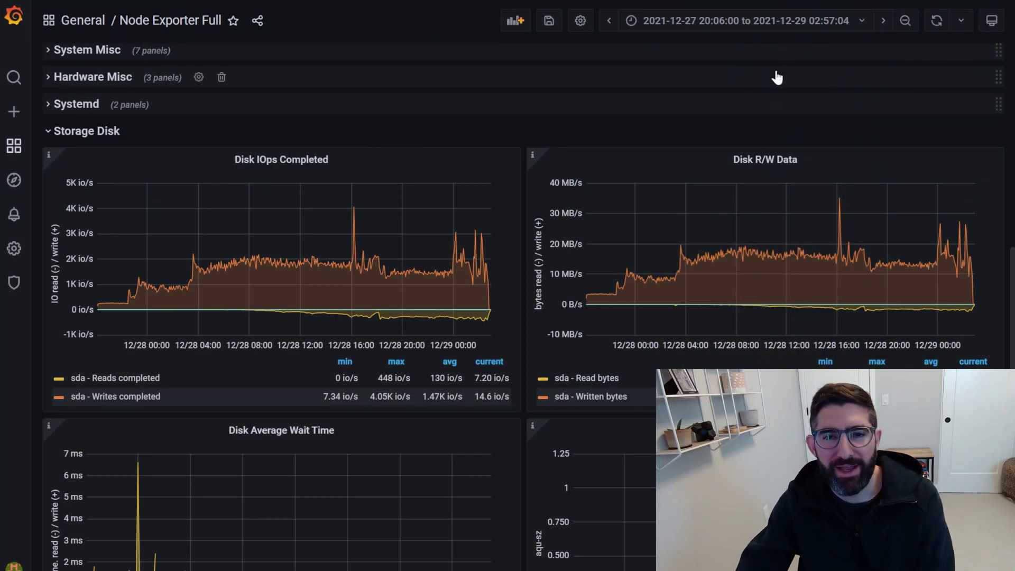
left_click(863, 25)
scroll(854, 192, "down", 5)
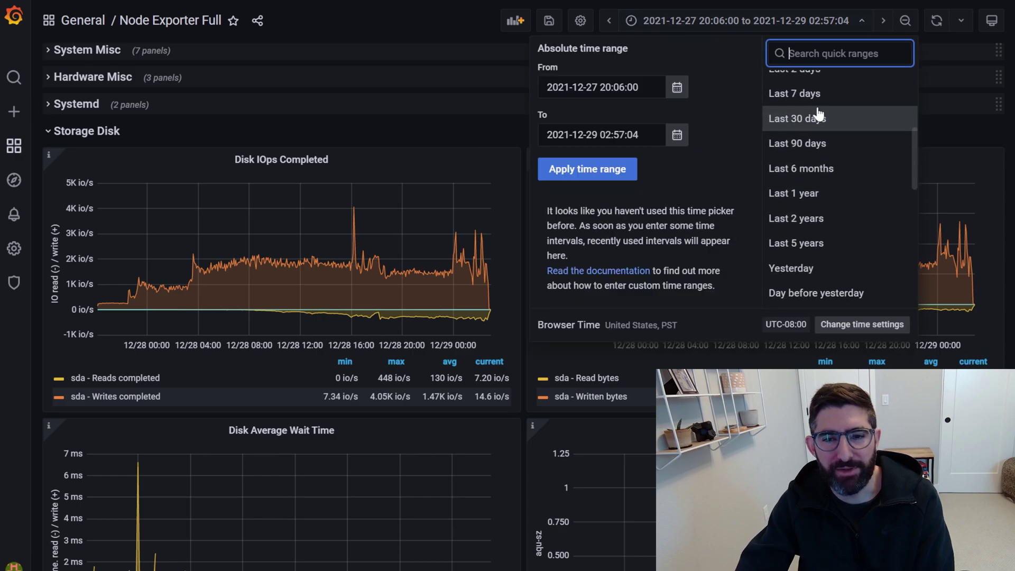
scroll(822, 127, "up", 2)
left_click(829, 139)
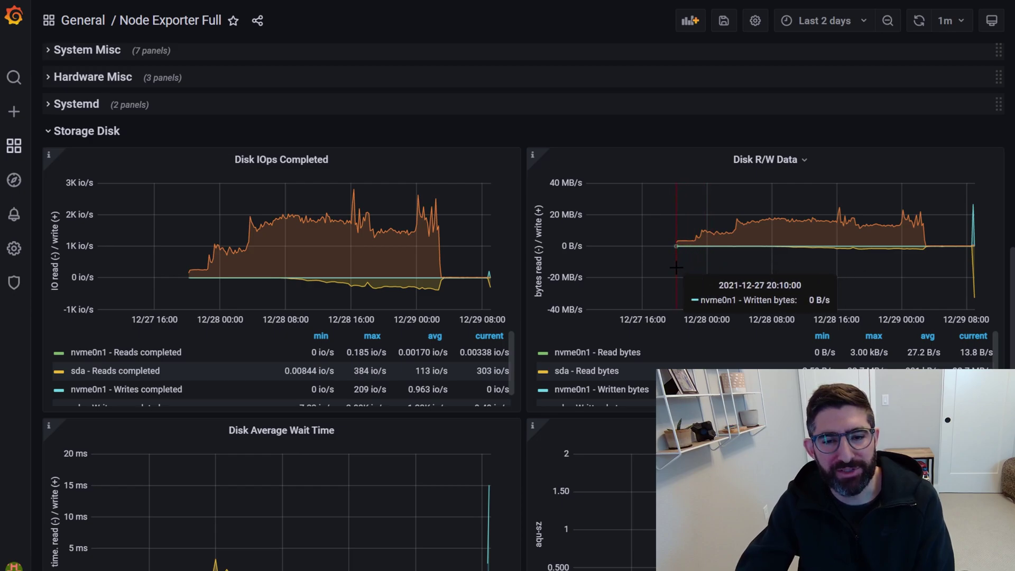
left_click_drag(676, 267, 926, 274)
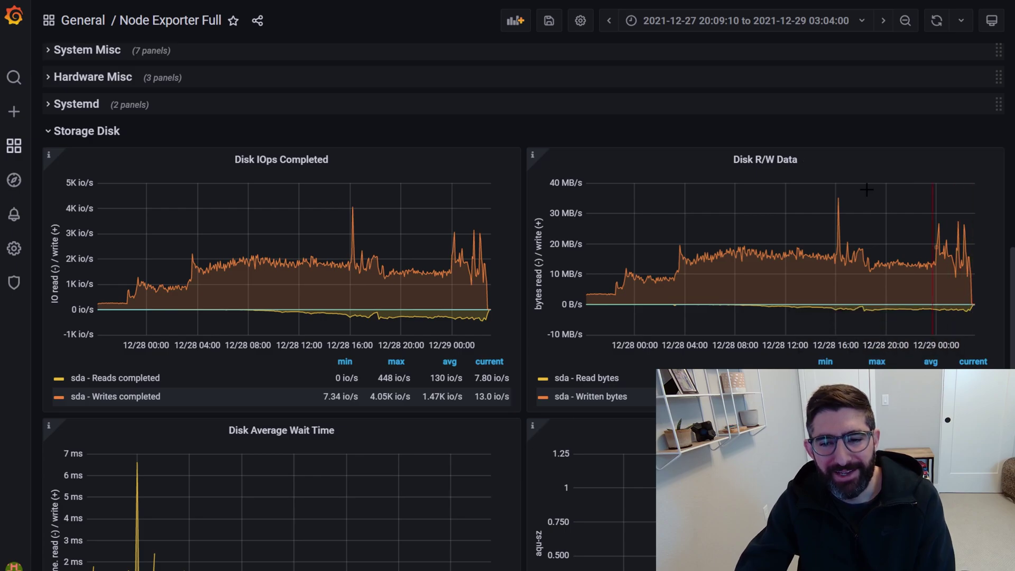
left_click_drag(588, 301, 970, 336)
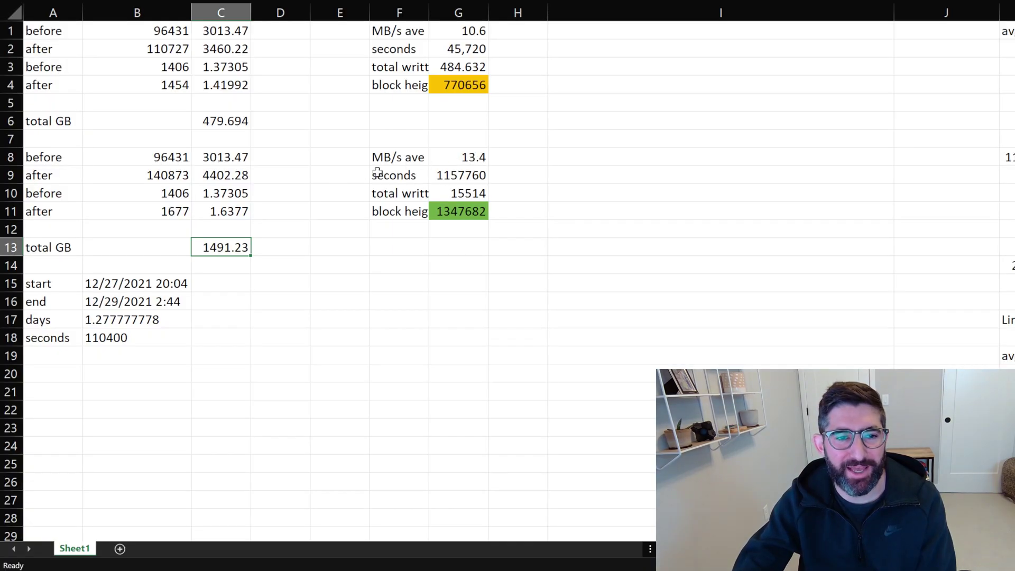
Step: Check the sync's end, days and seconds cells in B16:B18 against the seconds entry in G9
left_click(156, 299)
left_click(156, 321)
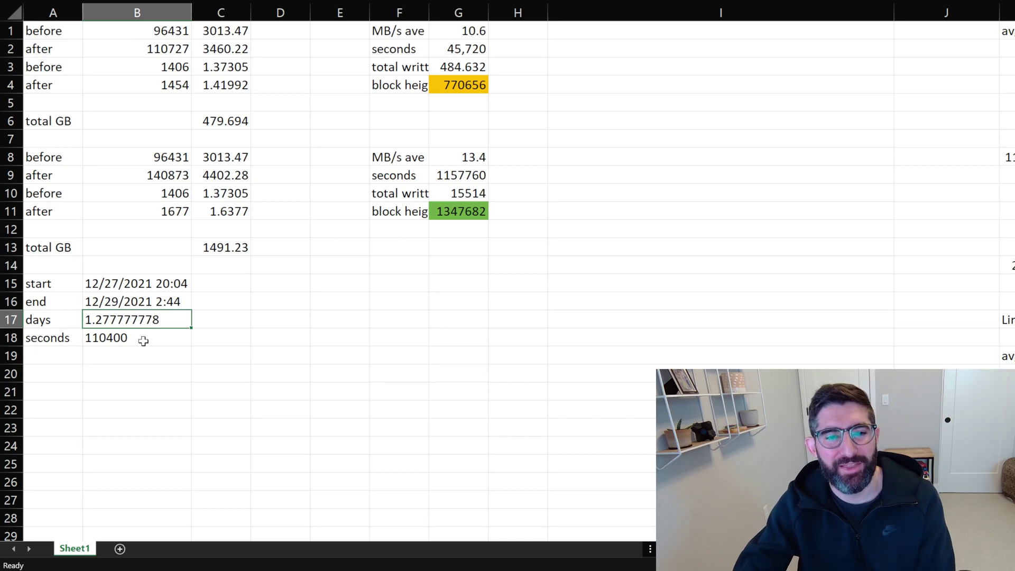
left_click(143, 340)
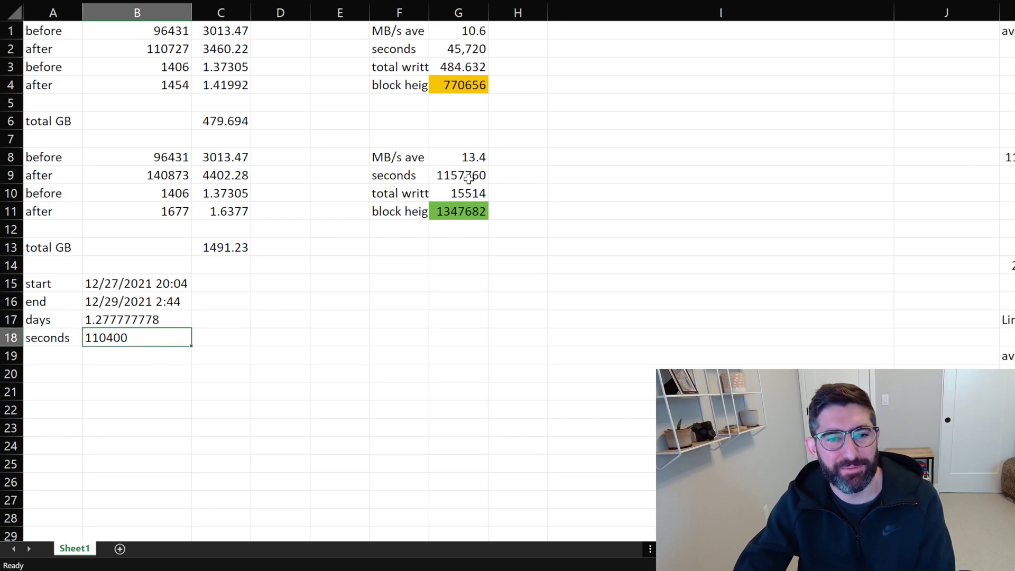
left_click(506, 189)
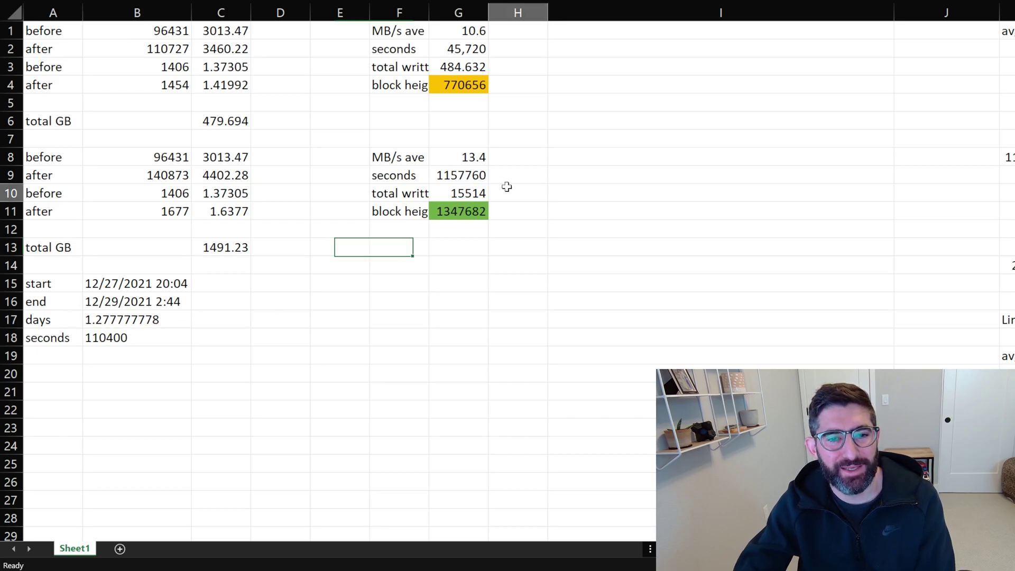
left_click(305, 333)
left_click(186, 338)
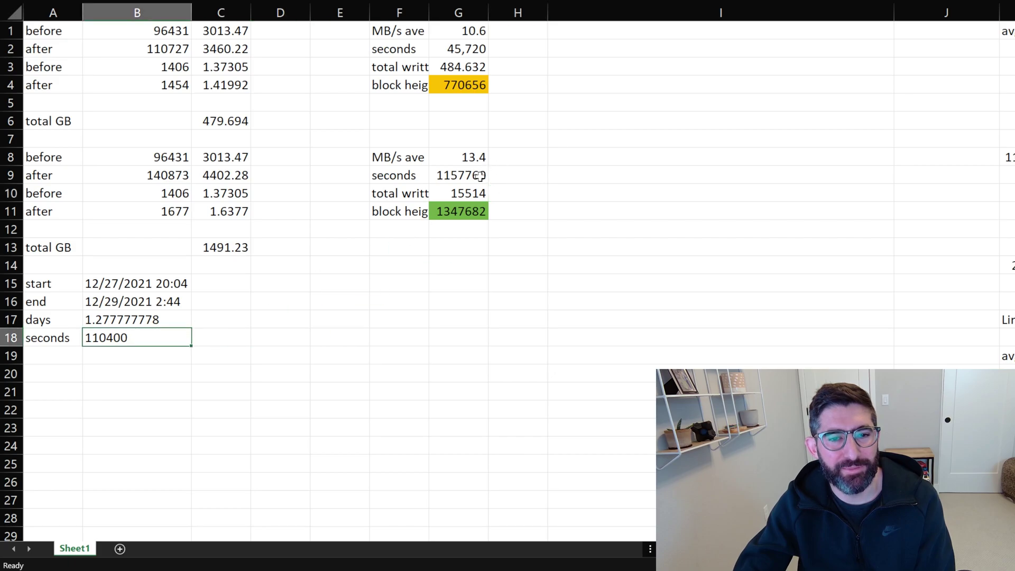
left_click(478, 176)
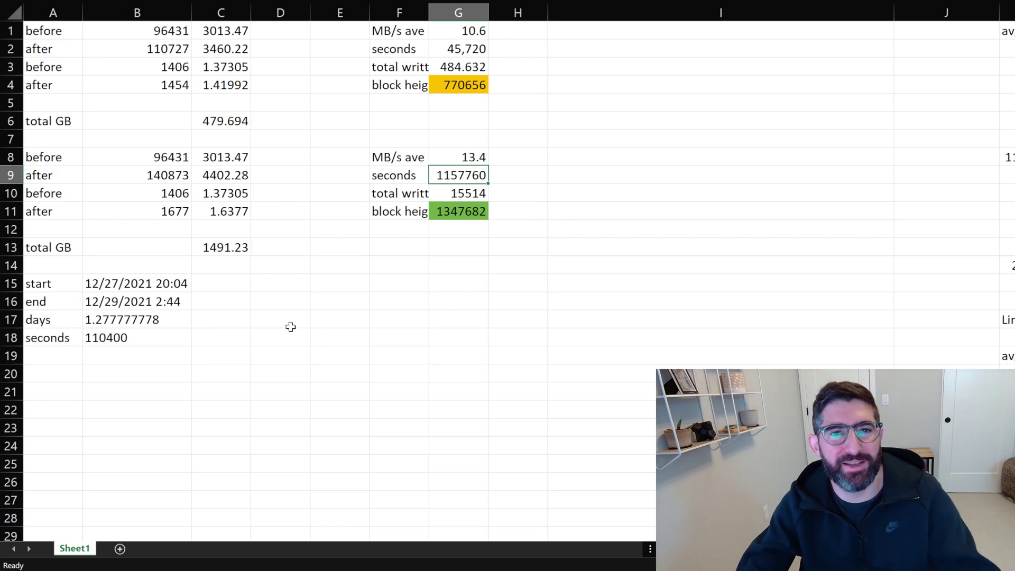
Step: Copy the seconds result from B18 and paste it as a value into the second block's seconds cell, G9
left_click(286, 346)
left_click(186, 336)
key("ctrl+c")
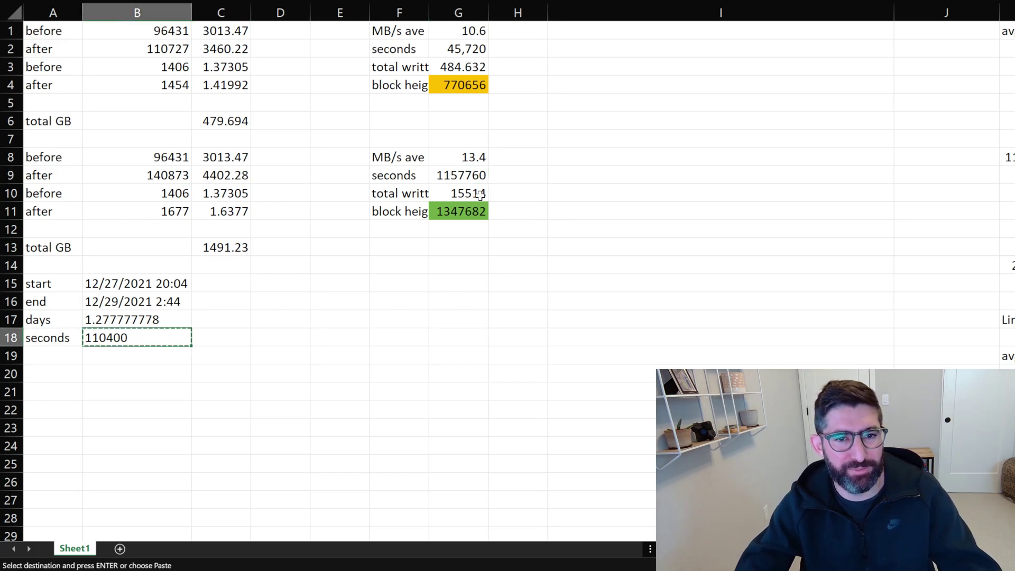
left_click(458, 175)
key("ctrl+v")
left_click(524, 195)
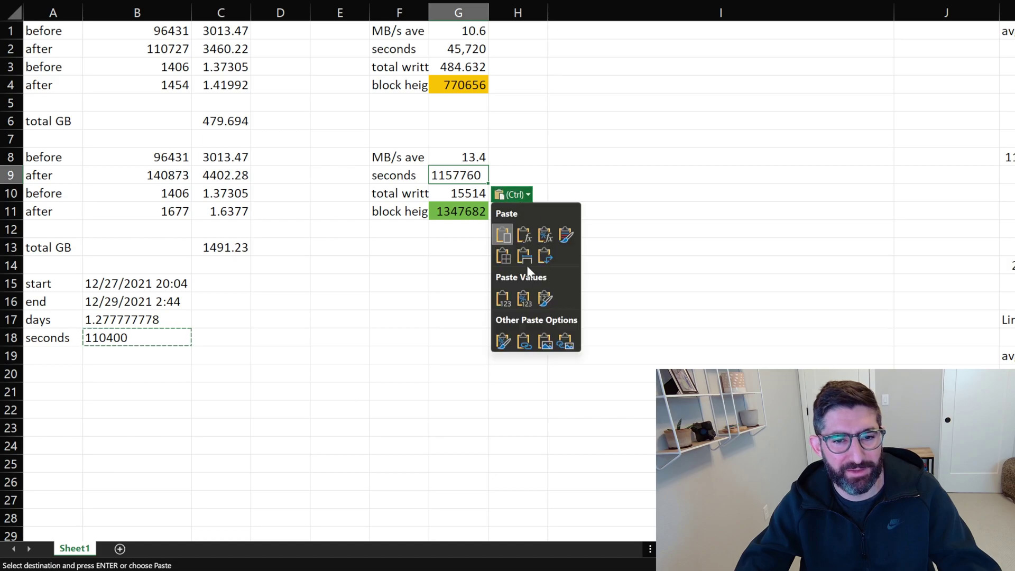
left_click(528, 305)
left_click(490, 267)
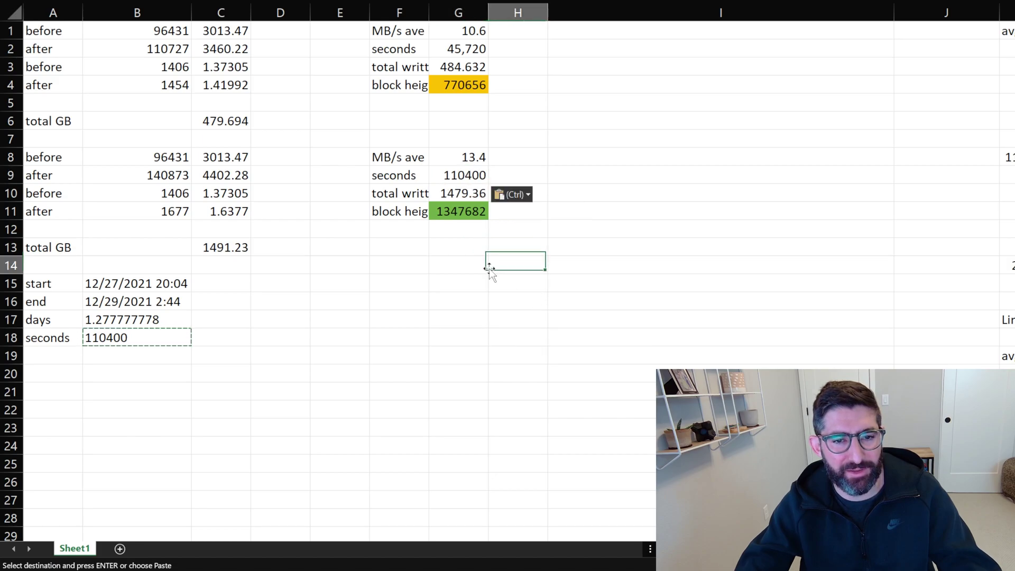
Step: Compare the total written in G10 with the total GB in C13
left_click(481, 199)
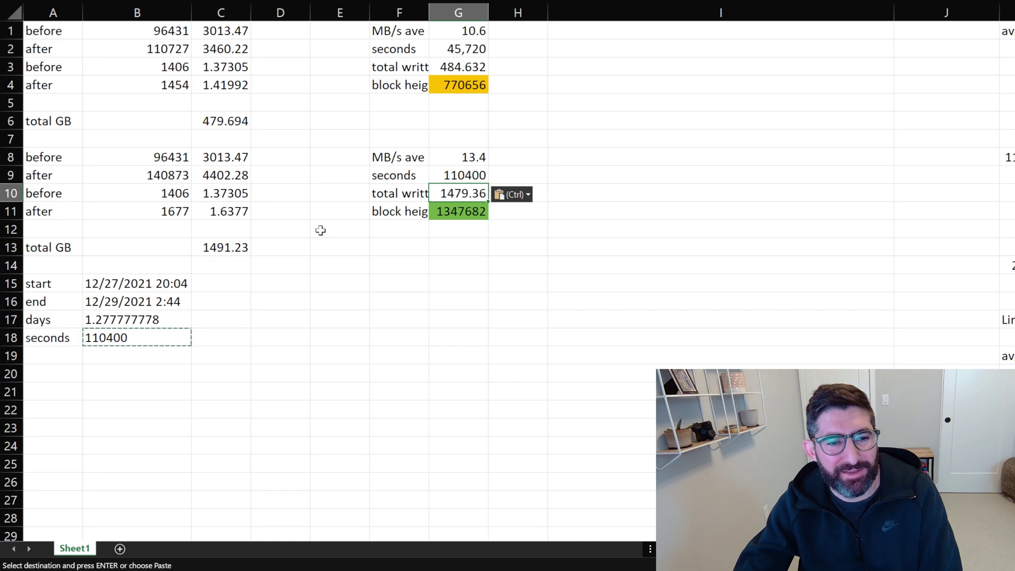
left_click(237, 246)
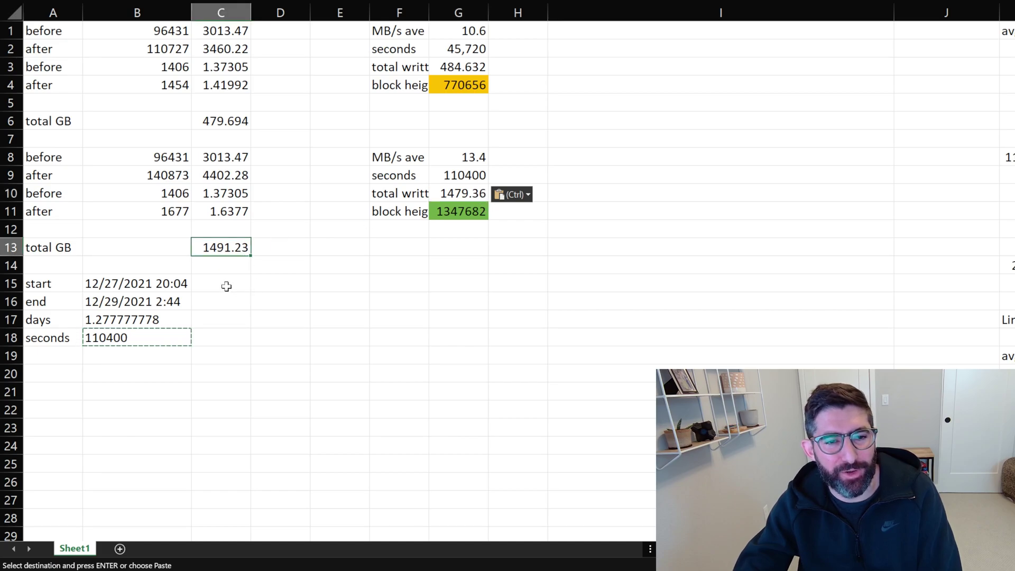
left_click(475, 193)
left_click(225, 249)
left_click(472, 194)
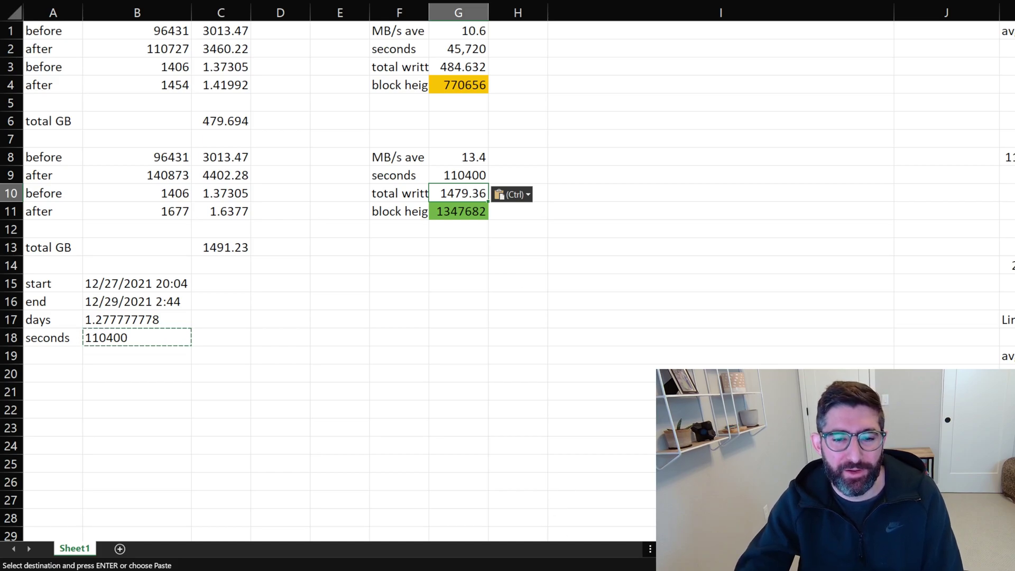
Step: Switch to the terminal, list ~/.chia/mainnet/db/ with ls -lh, and highlight the size, date and name of blockchain_v1_mainnet.sqlite
key("alt+Tab")
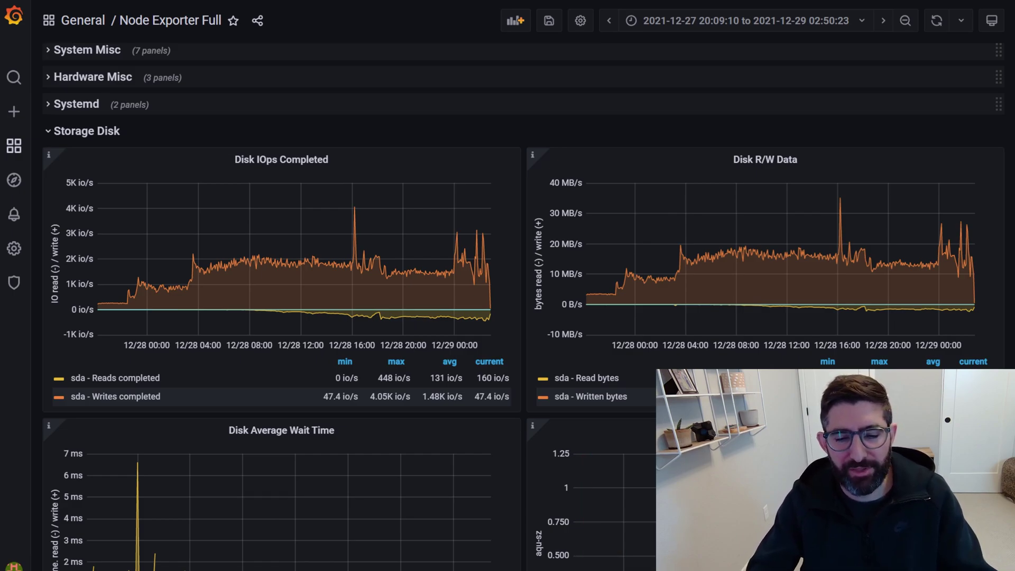
key("alt+Tab")
type("ls ")
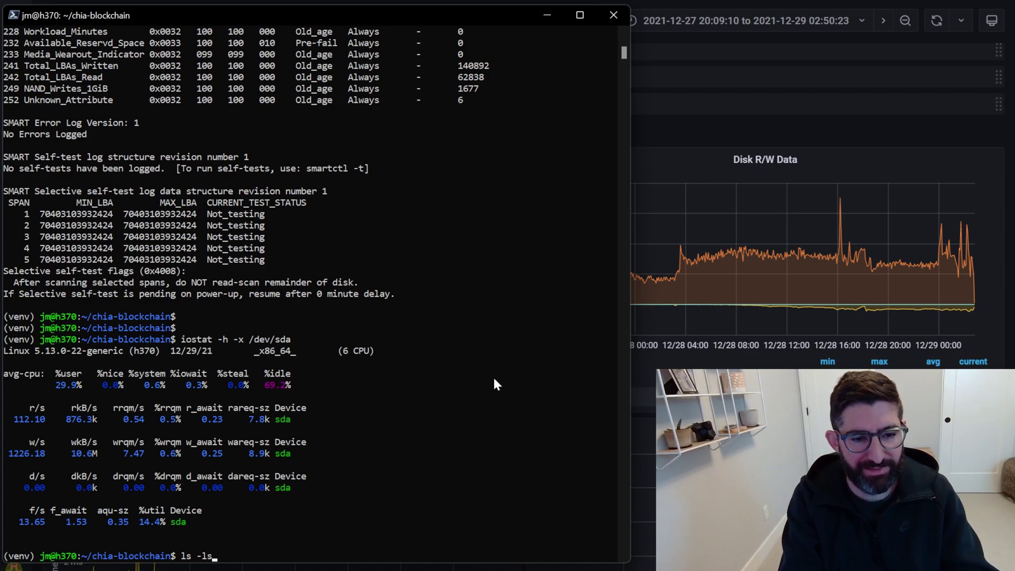
type("-lh /")
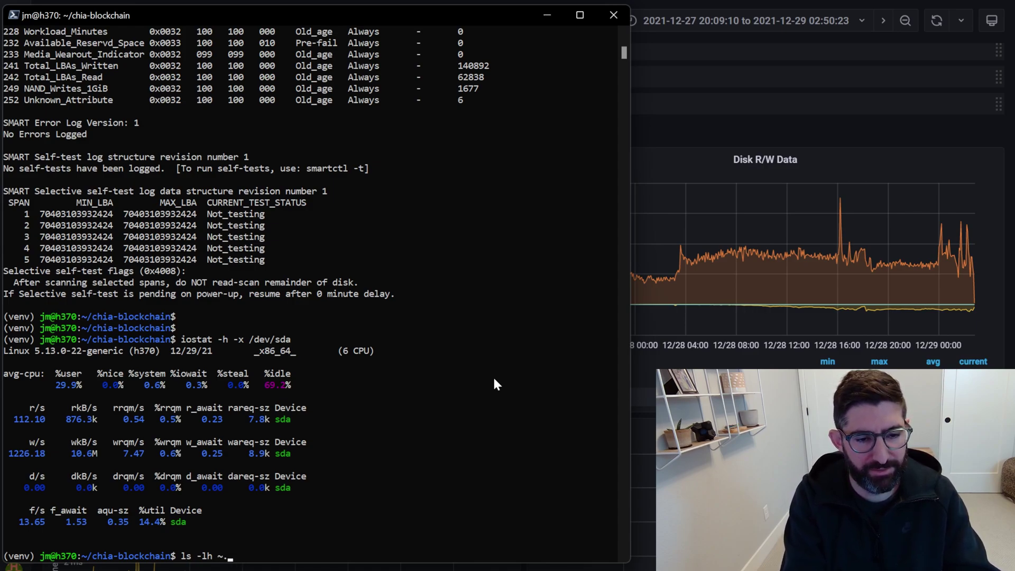
type(".chia")
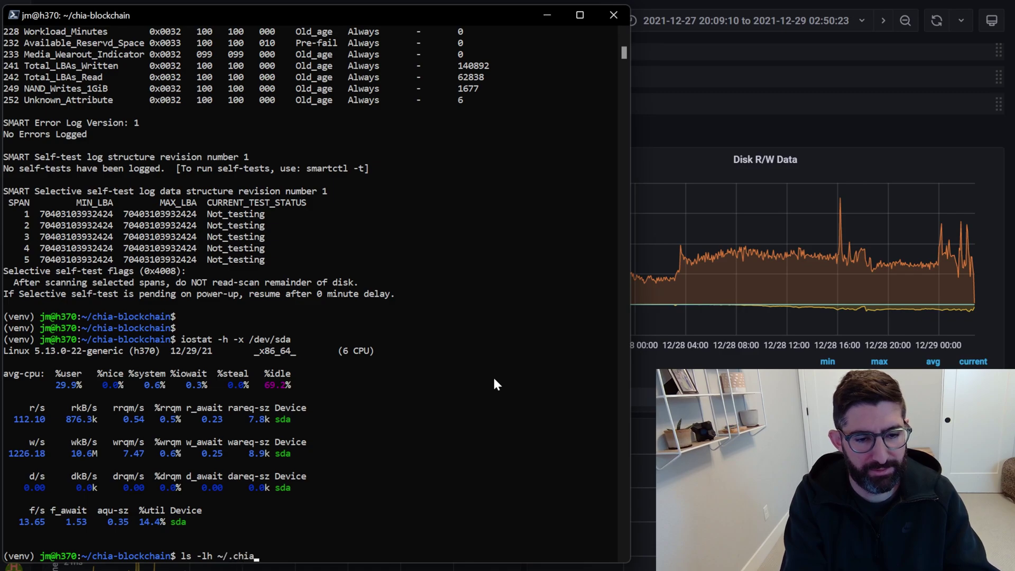
type("/mainnet/")
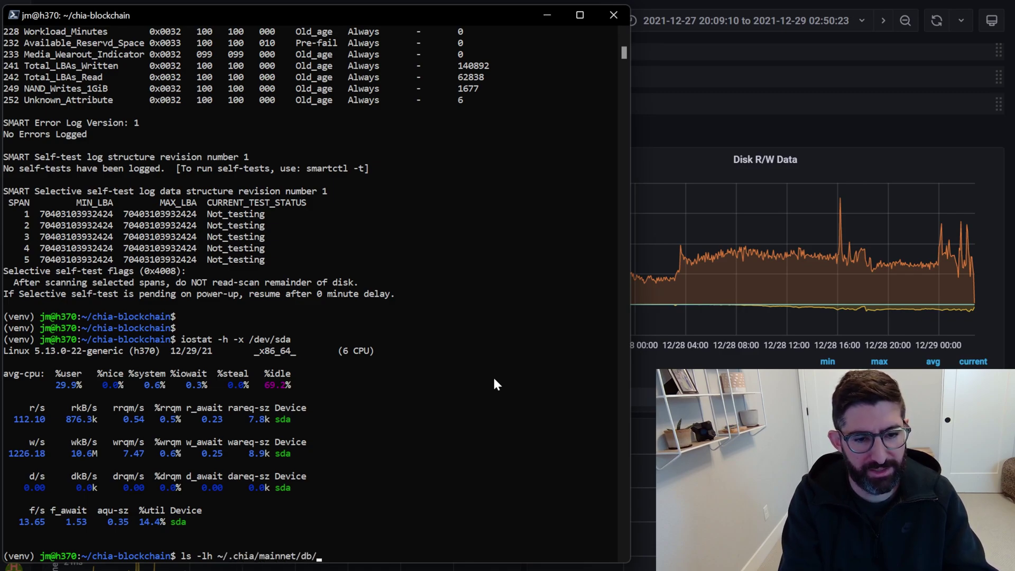
type("db/")
key("Return")
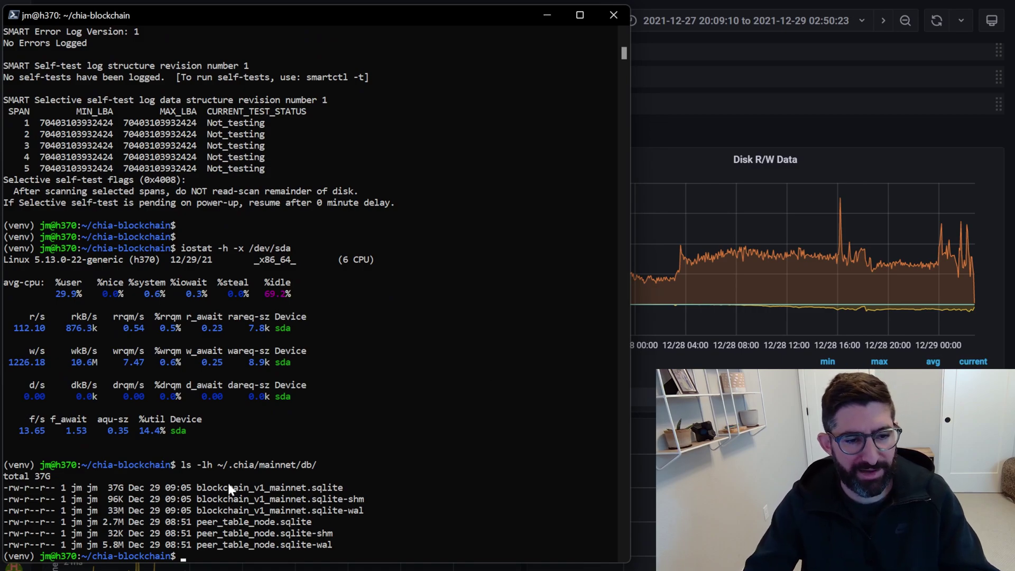
left_click_drag(108, 487, 342, 492)
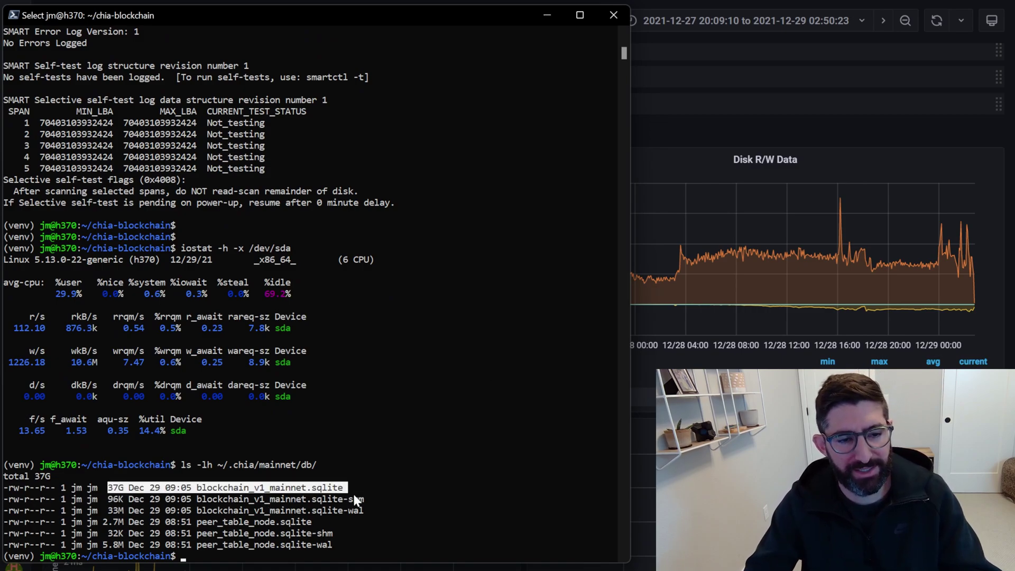
left_click(356, 528)
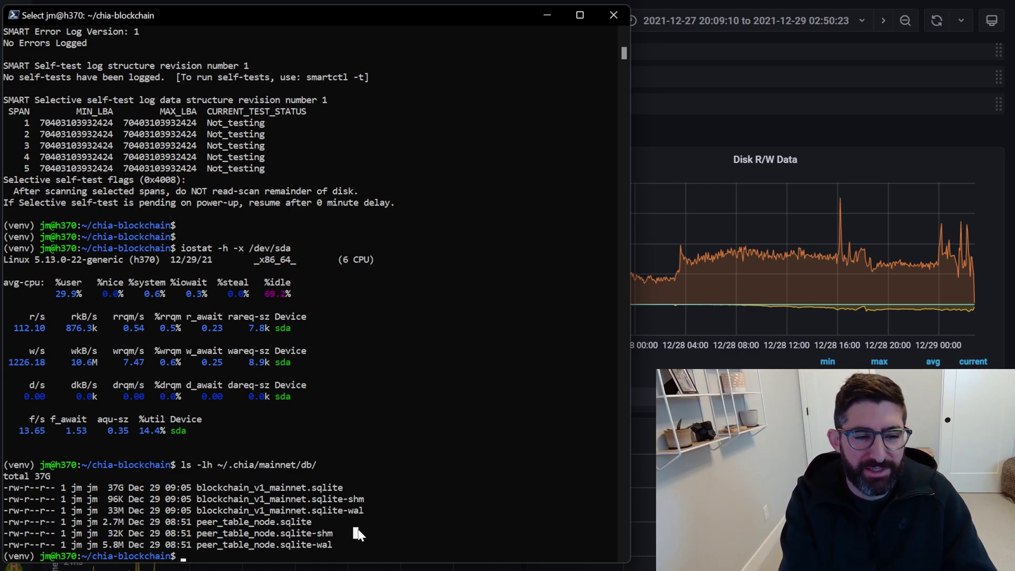
Step: Run sudo smartctl -a /dev/sda and highlight the NAND_Writes_1GiB attribute with its raw value
type("sudo smartctl -a /dev/sda")
key("Return")
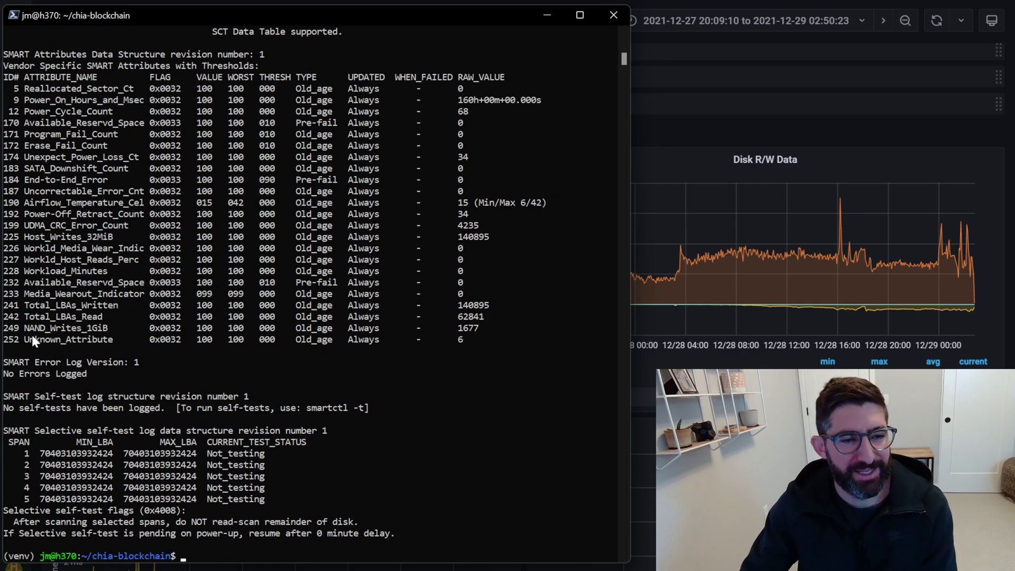
left_click_drag(25, 328, 477, 334)
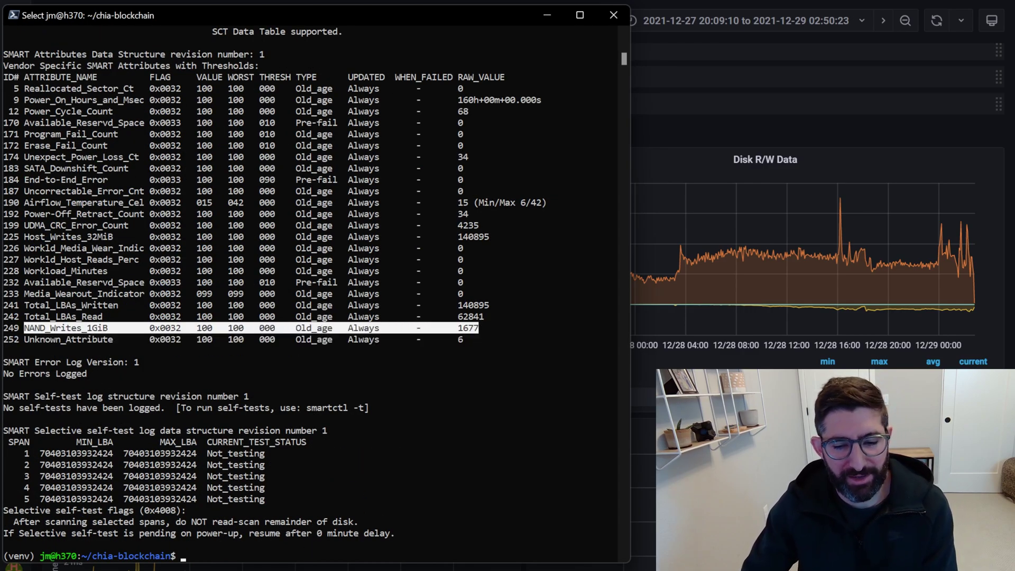
left_click(95, 328)
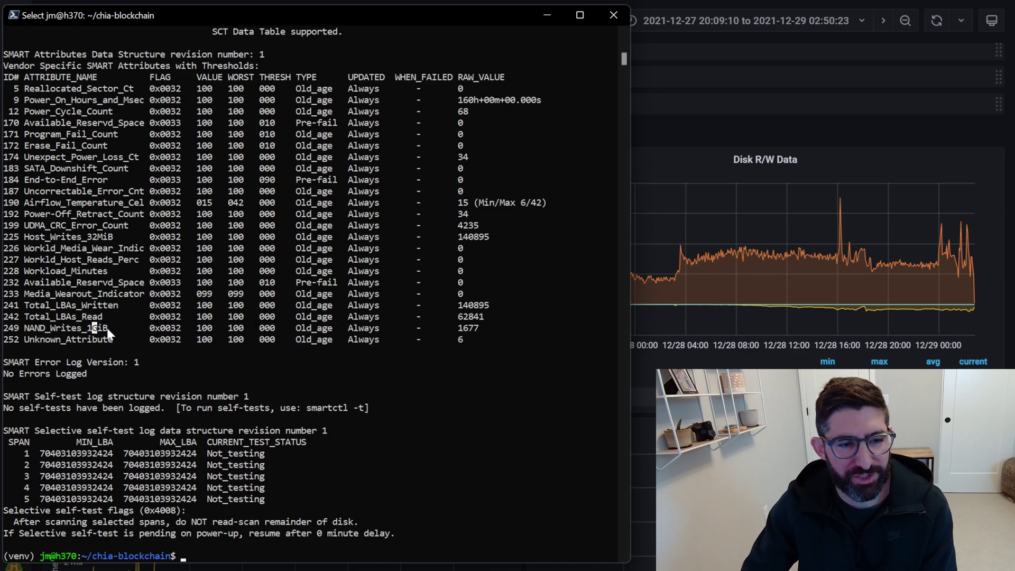
double_click(474, 325)
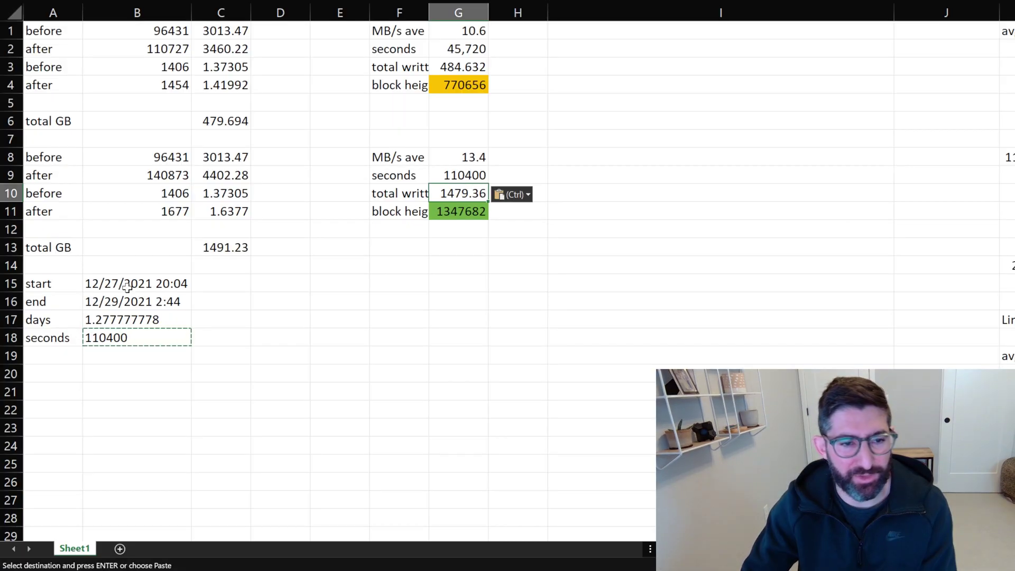
Step: In the spreadsheet, review the second block's before and after NAND write values in B10:C11
left_click(266, 284)
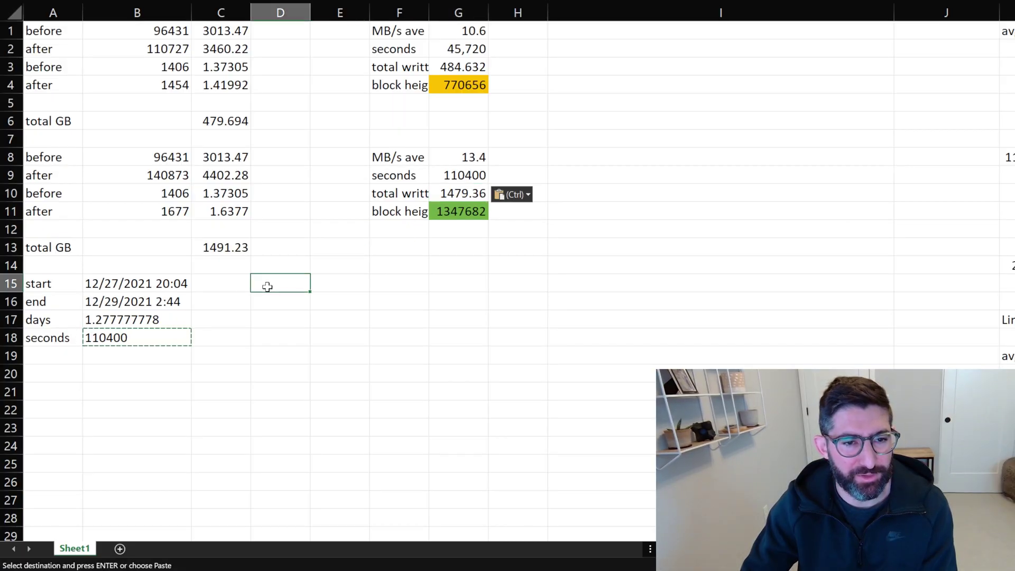
left_click(227, 215)
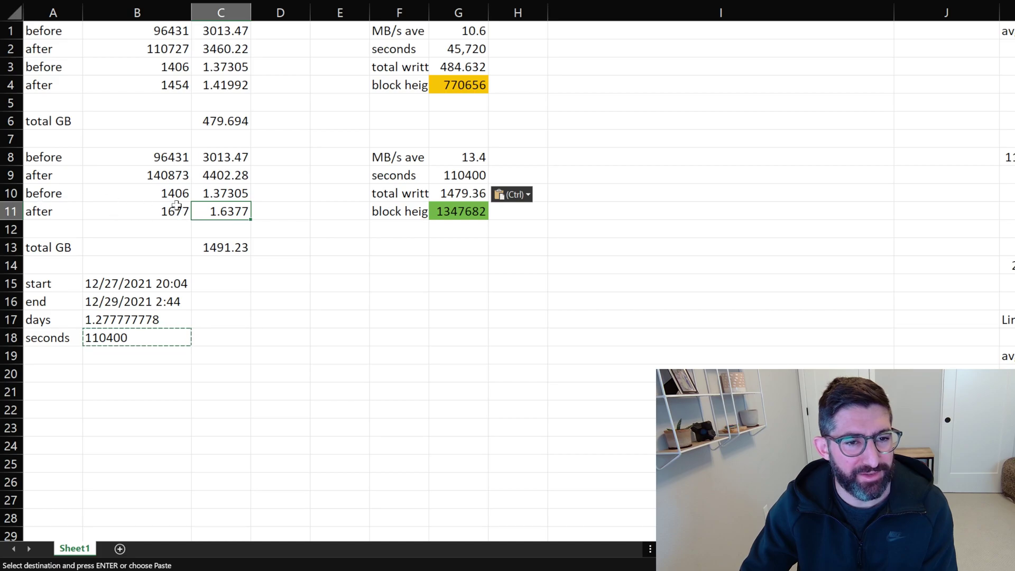
left_click(183, 198)
left_click(181, 213)
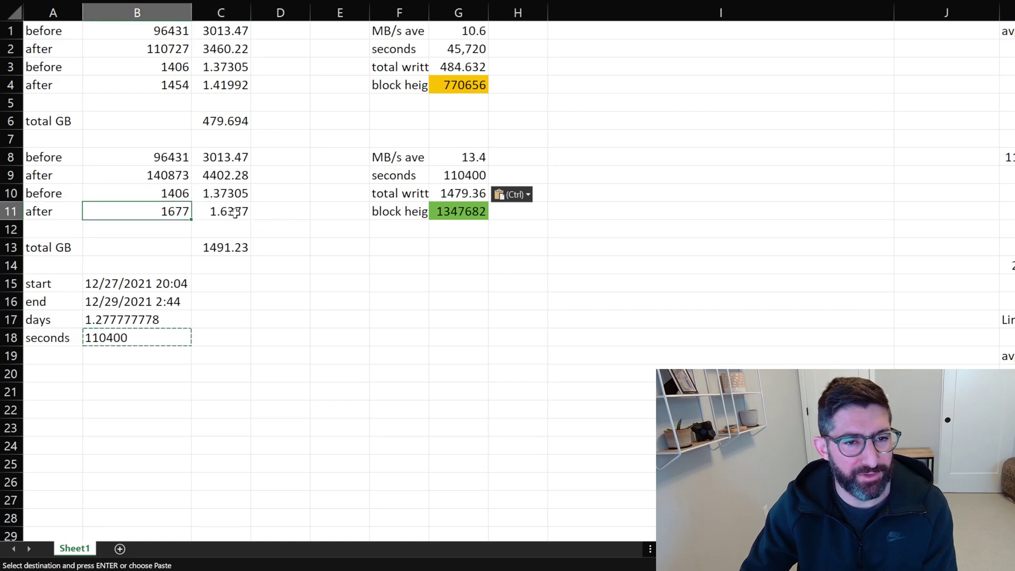
left_click(235, 212)
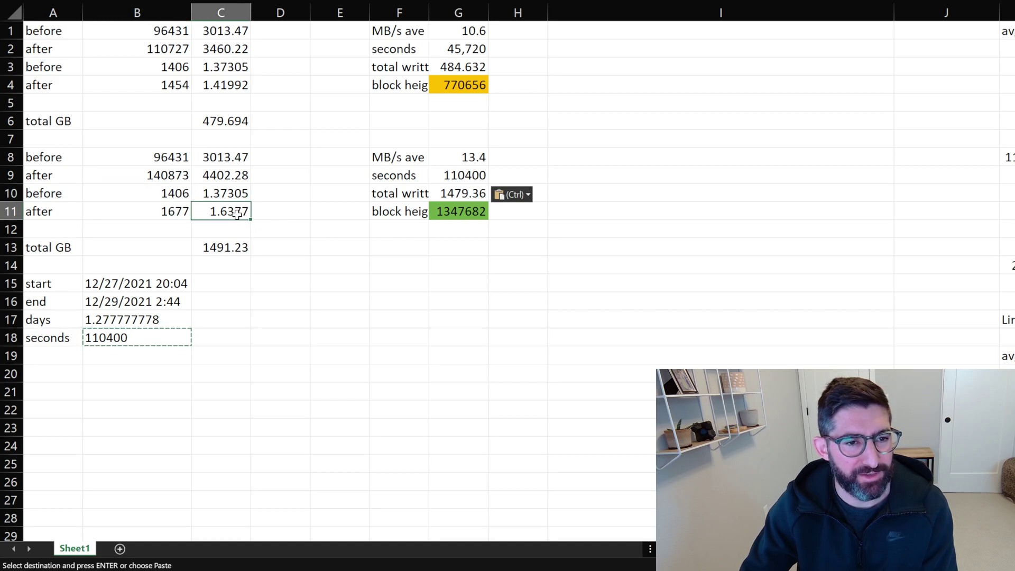
left_click(177, 193)
left_click(239, 196)
left_click(241, 211)
Step: Enter the formula =C11-C10 in C12 to calculate the NAND writes during the sync
left_click(236, 228)
type("=")
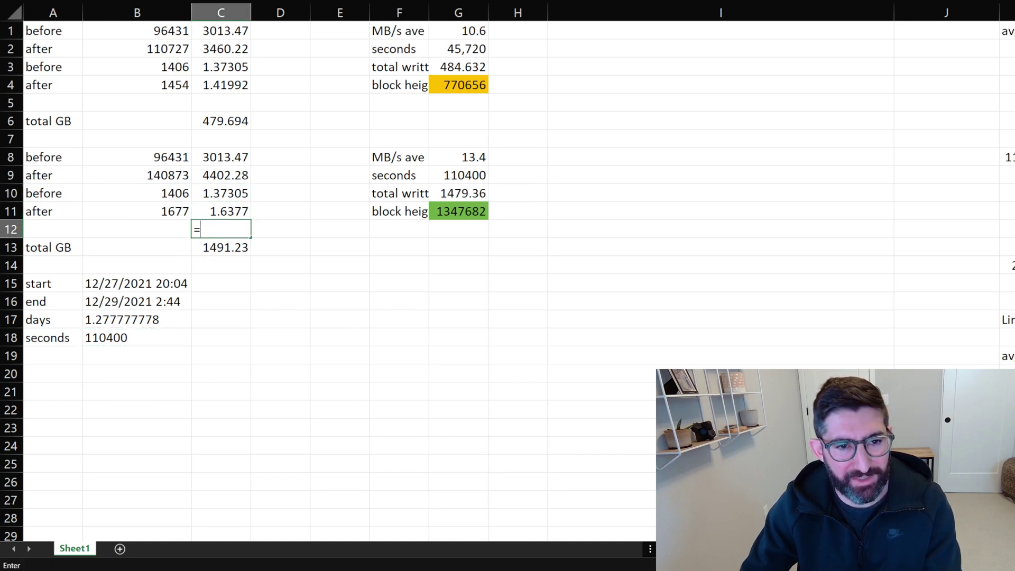
left_click(238, 211)
type("-")
left_click(226, 193)
key("Return")
left_click(246, 229)
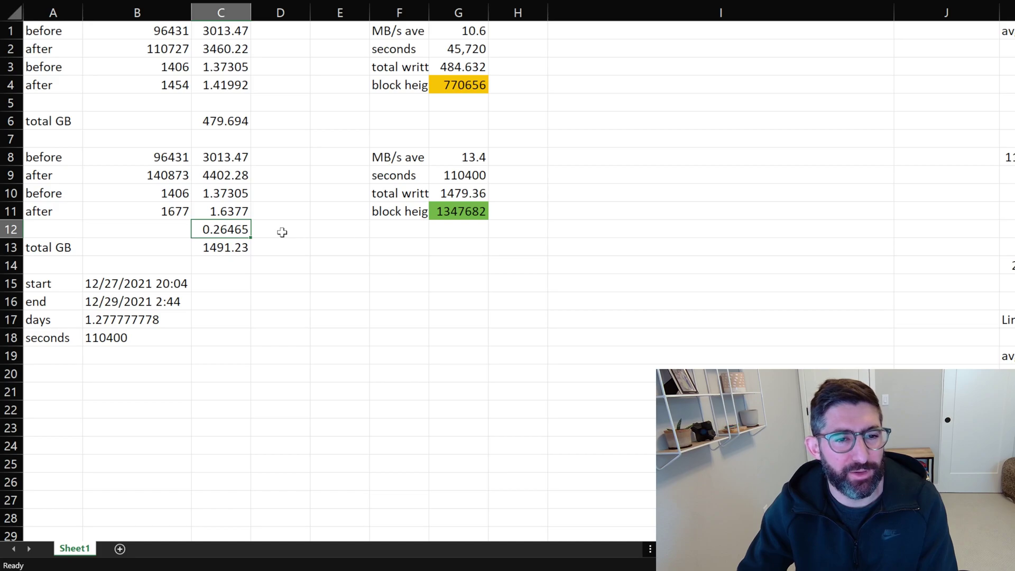
Step: Change the C12 formula to =(C11-C10)*1024 to convert the NAND write difference to GB
key("F2")
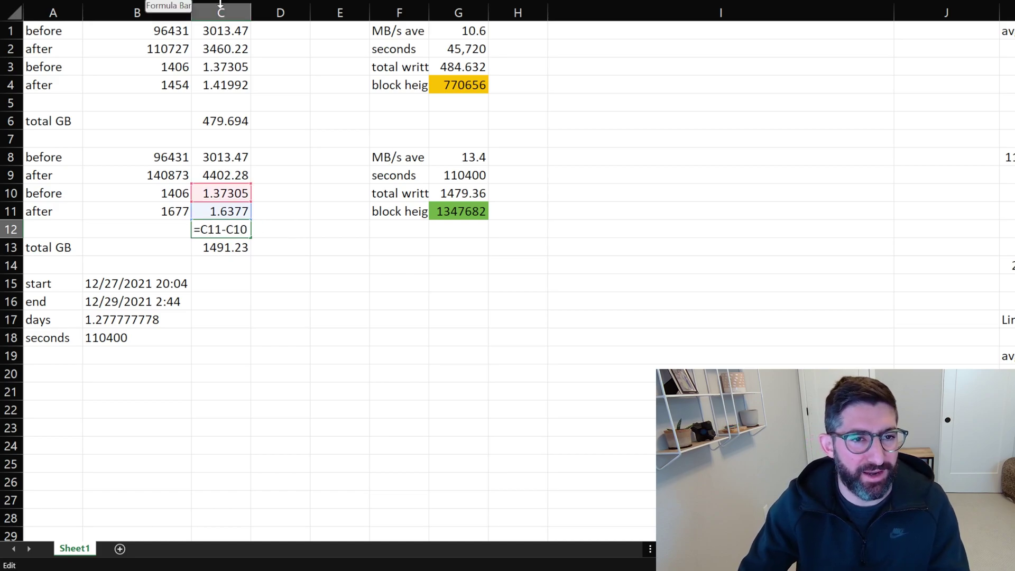
key("Home")
key("Right")
type("(")
key("End")
type(")/C10")
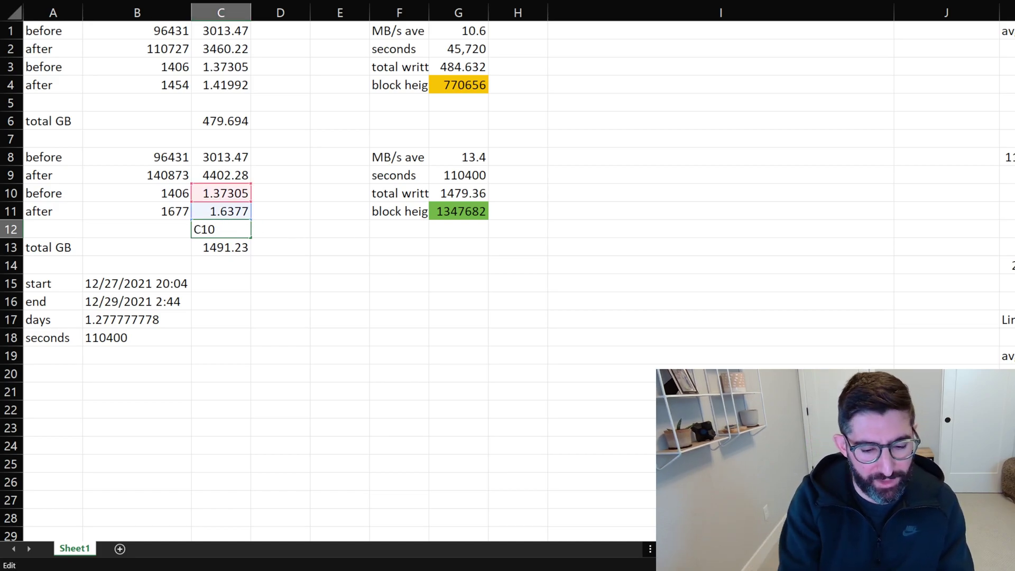
type(")*1024")
key("Return")
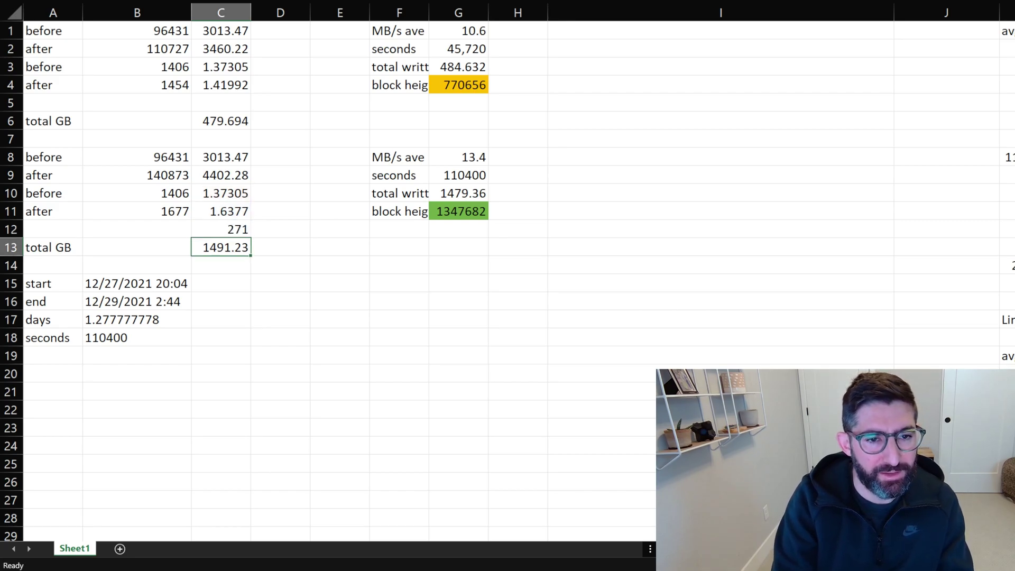
key("Up")
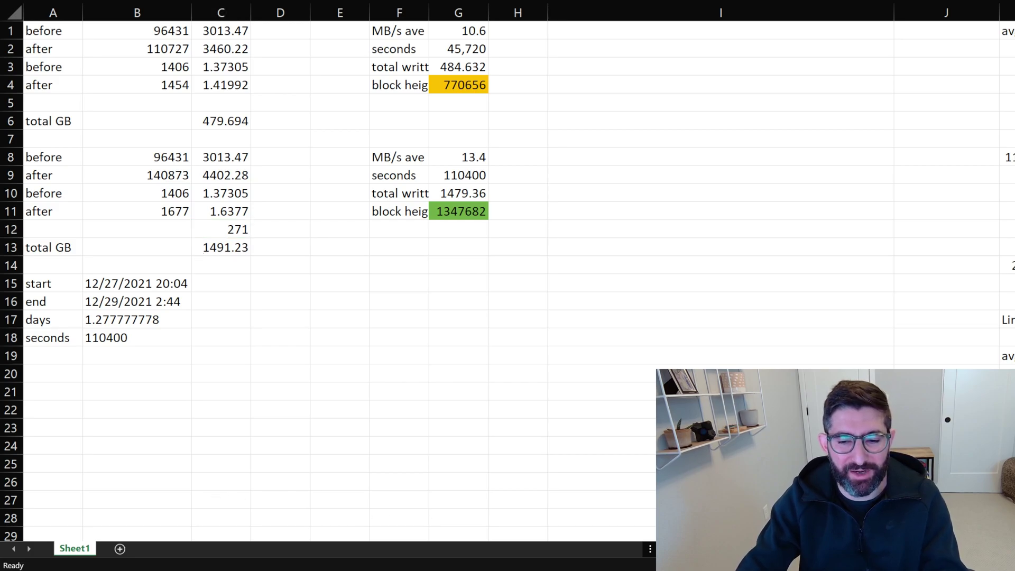
Step: Switch to the terminal and run sudo smartctl -a /dev/nvme0n1 to read the NVMe drive's SMART data
key("alt+Tab")
left_click(537, 401)
type("sudo smae")
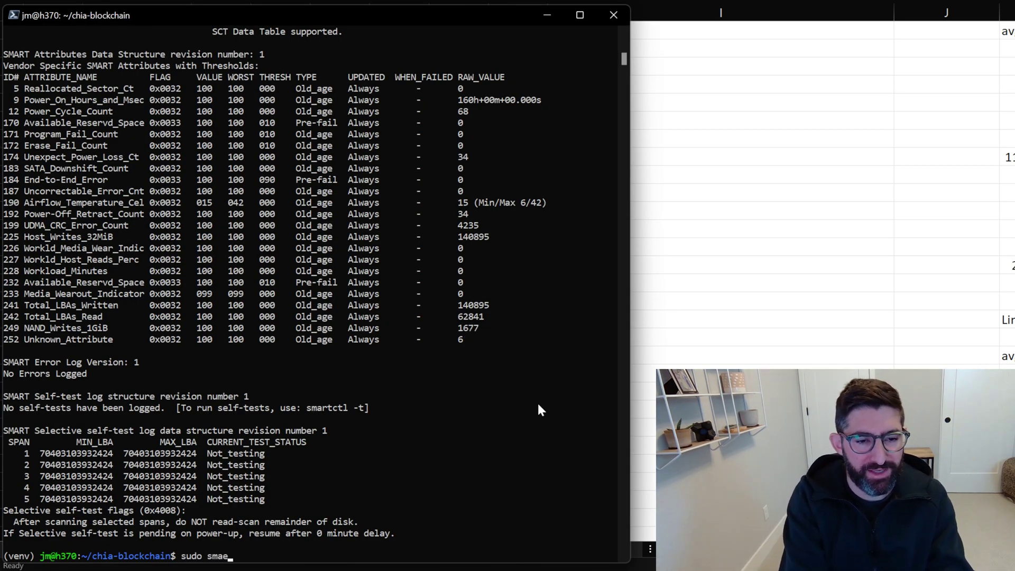
key("BackSpace")
type("rtctl -a /de")
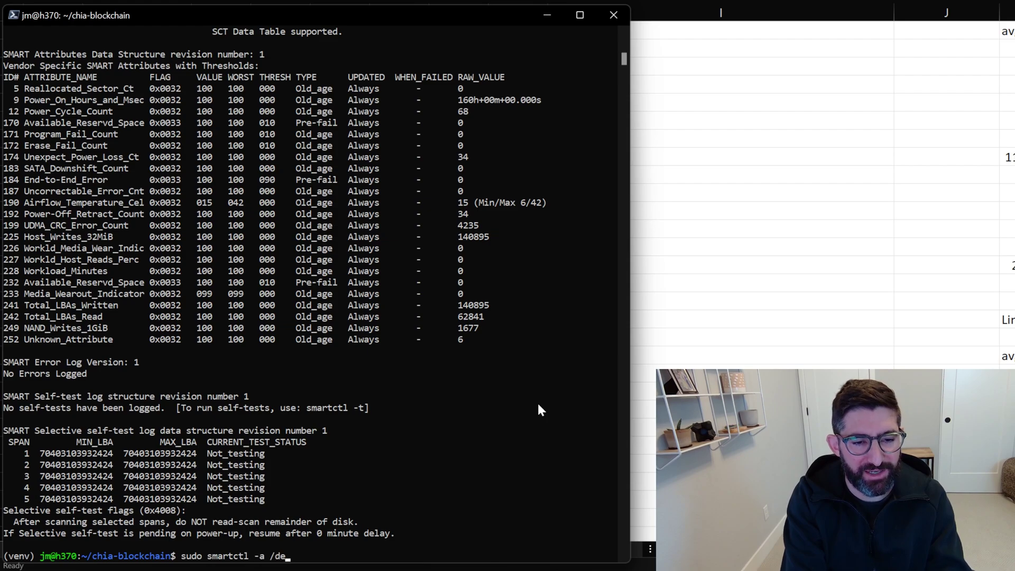
type("v/nvme0n1")
key("Return")
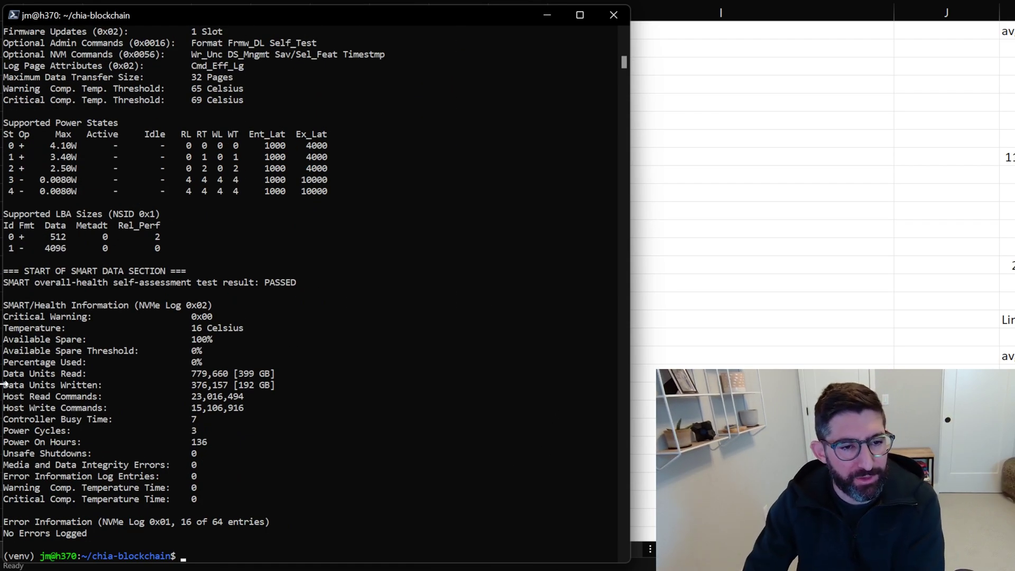
Step: Highlight the Data Units Written line in the NVMe health information, including its raw unit count and its GB figure
left_click_drag(3, 384, 269, 391)
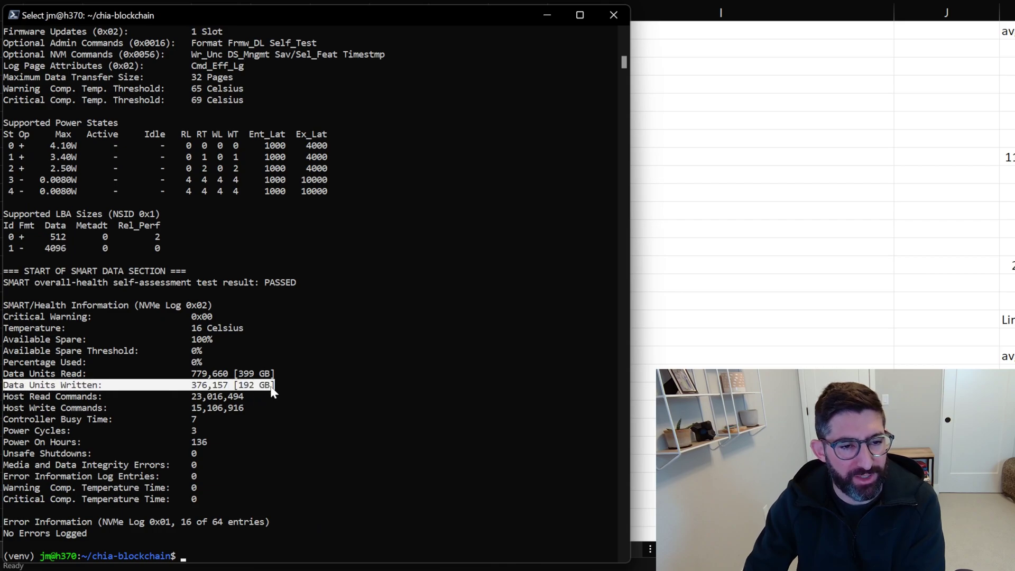
right_click(231, 386)
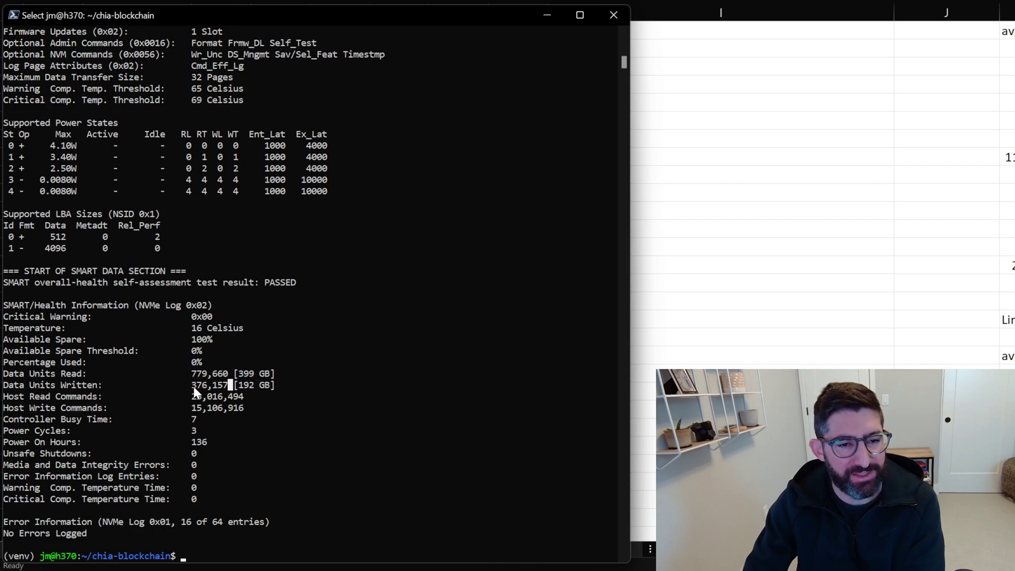
left_click_drag(193, 386, 226, 385)
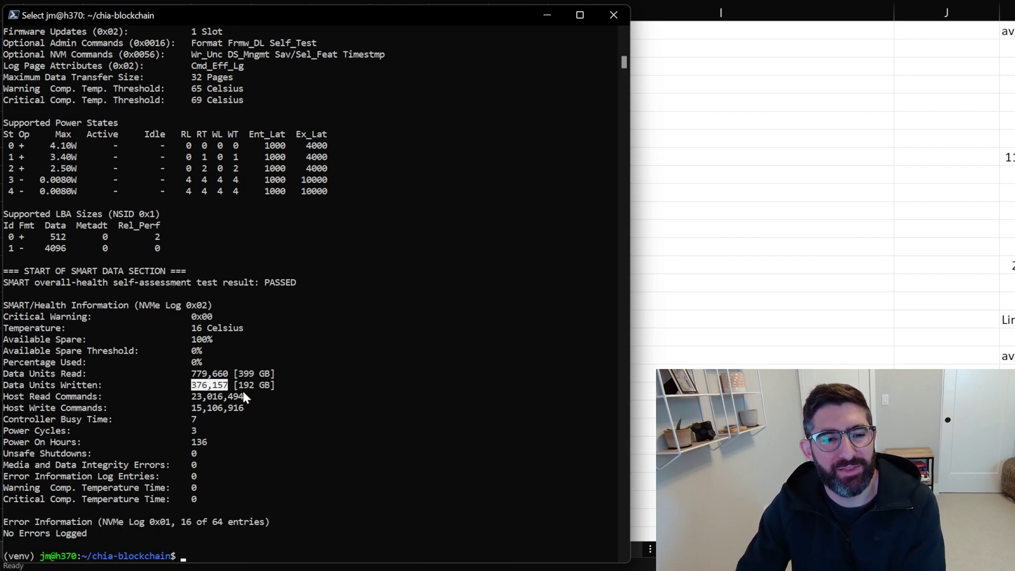
left_click_drag(256, 391, 263, 386)
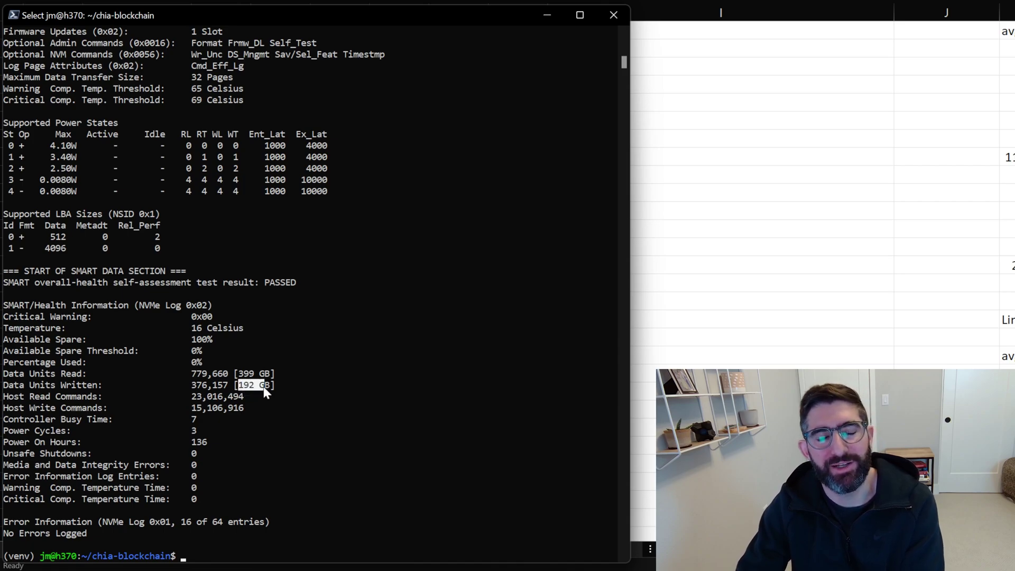
left_click(267, 385)
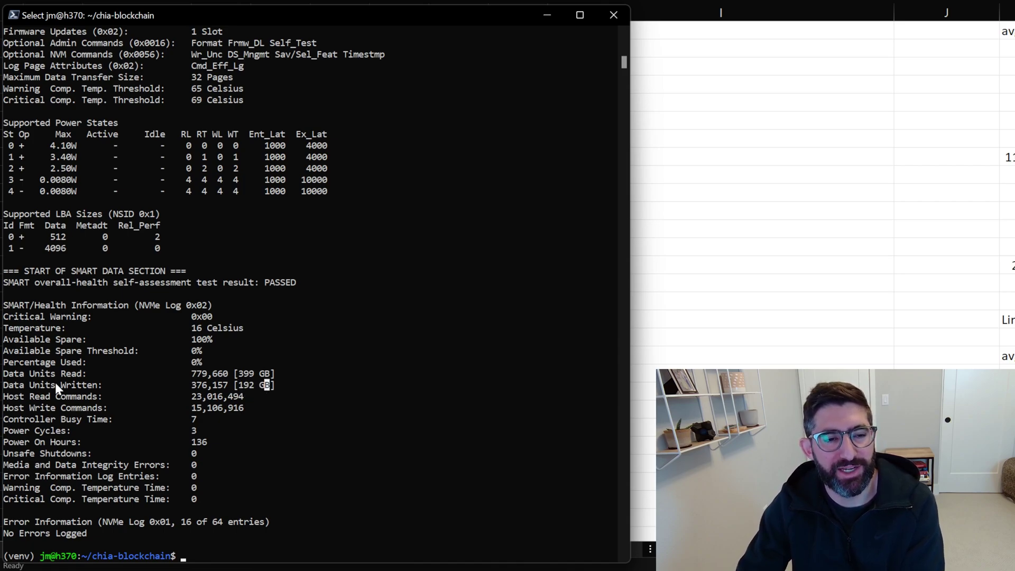
left_click_drag(5, 387, 280, 386)
left_click(271, 385)
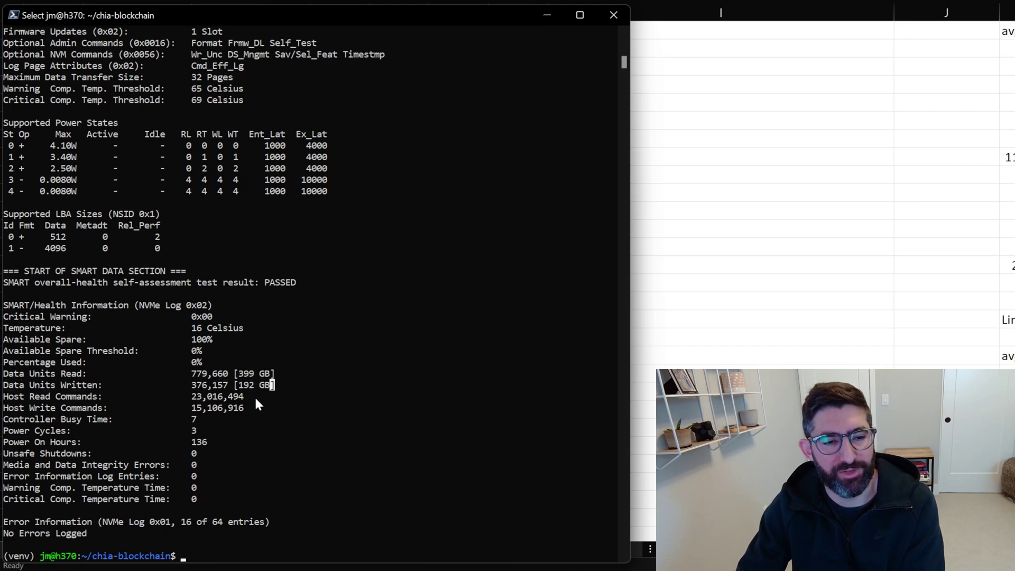